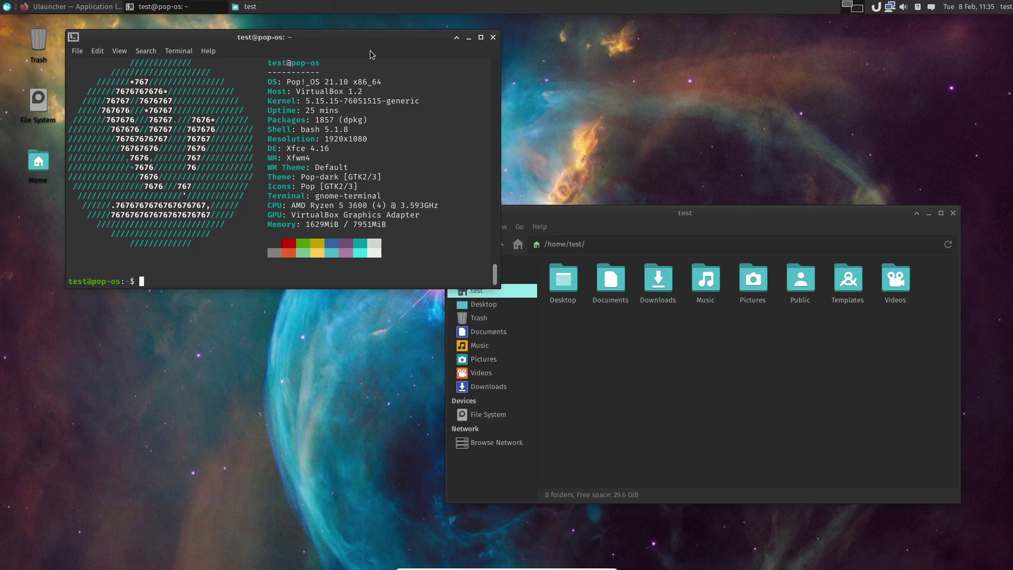
Step: Open Appearance from the Settings Manager and review its icon themes and Fira Sans/Fira Mono fonts
{"action": "left_click", "coordinate": [7, 7]}
{"action": "left_click", "coordinate": [236, 268]}
{"action": "left_click_drag", "start_coordinate": [460, 164], "coordinate": [582, 95]}
{"action": "left_click", "coordinate": [483, 137]}
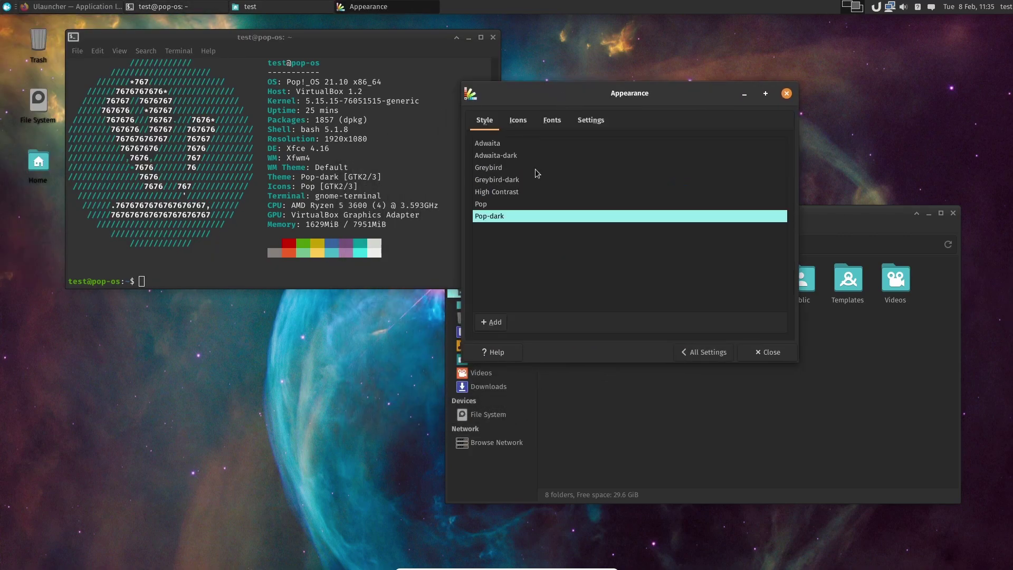
{"action": "left_click", "coordinate": [524, 127]}
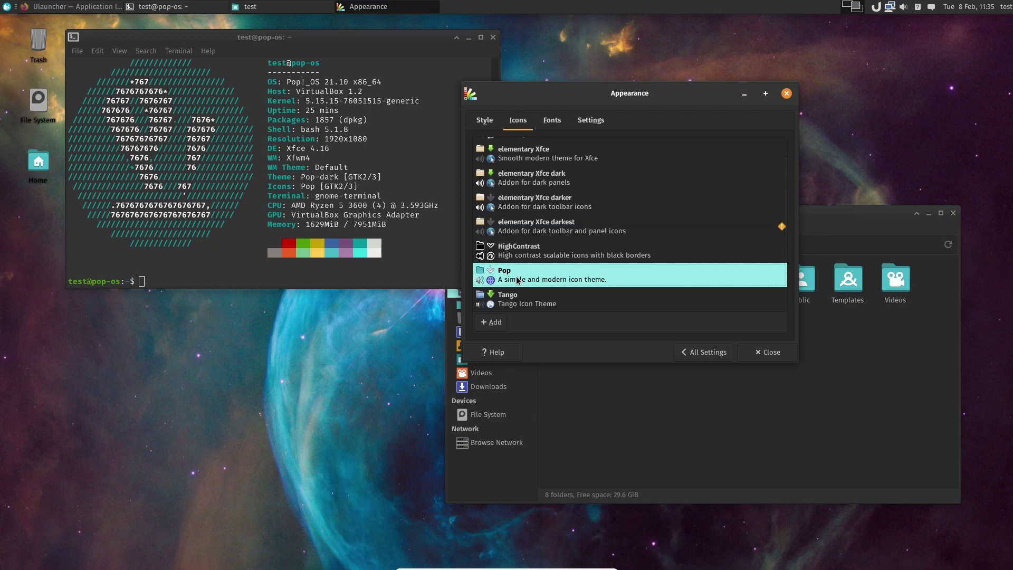
{"action": "left_click", "coordinate": [552, 123]}
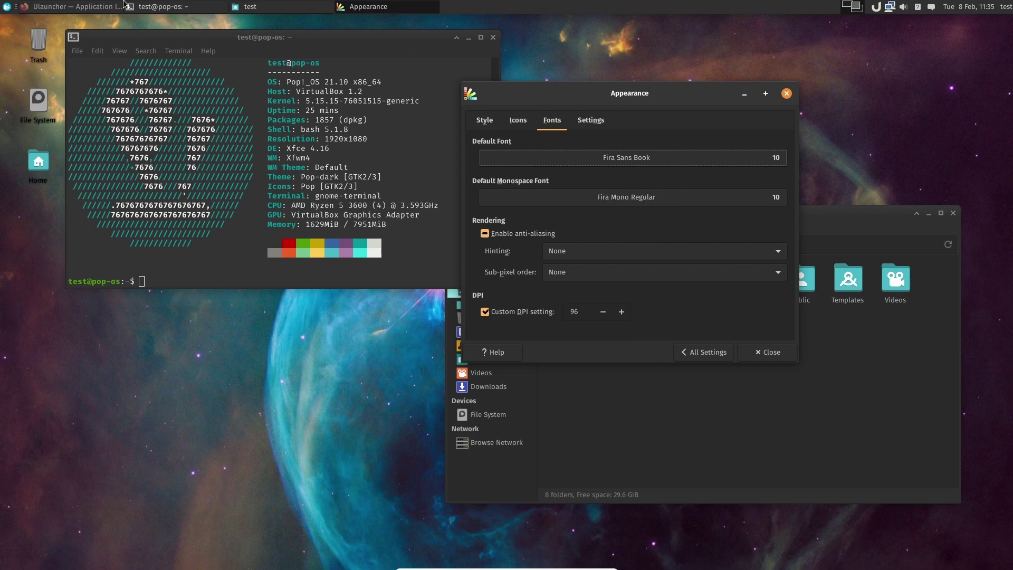
Step: In Firefox, follow the fonts LICENSE page to the pop-os/fonts repository and skim its installation notes
{"action": "left_click", "coordinate": [106, 4]}
{"action": "left_click", "coordinate": [390, 41]}
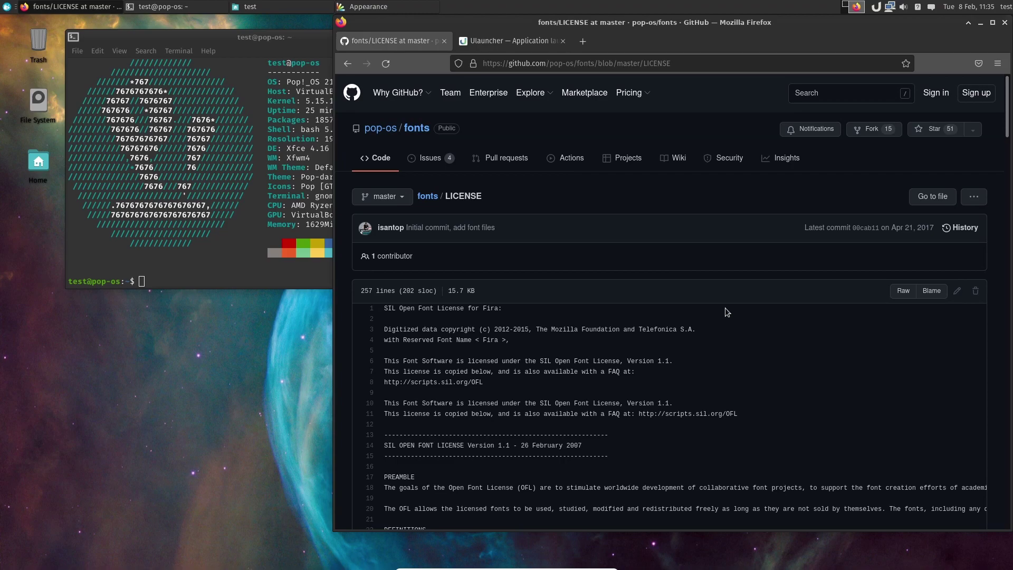
{"action": "scroll", "coordinate": [725, 308], "scroll_direction": "down", "scroll_amount": 8}
{"action": "scroll", "coordinate": [724, 308], "scroll_direction": "up", "scroll_amount": 8}
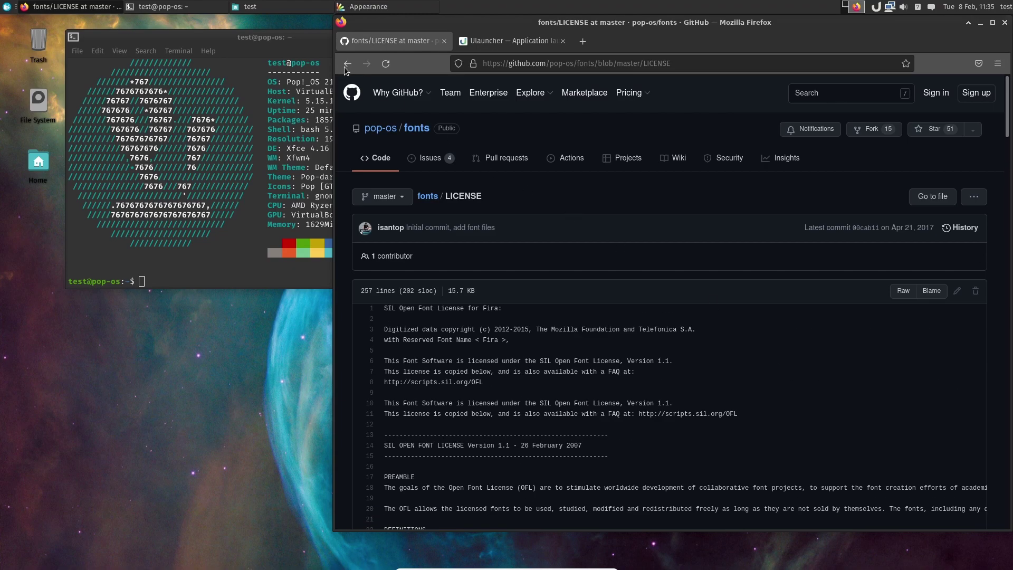
{"action": "left_click", "coordinate": [416, 129]}
{"action": "scroll", "coordinate": [705, 278], "scroll_direction": "down", "scroll_amount": 15}
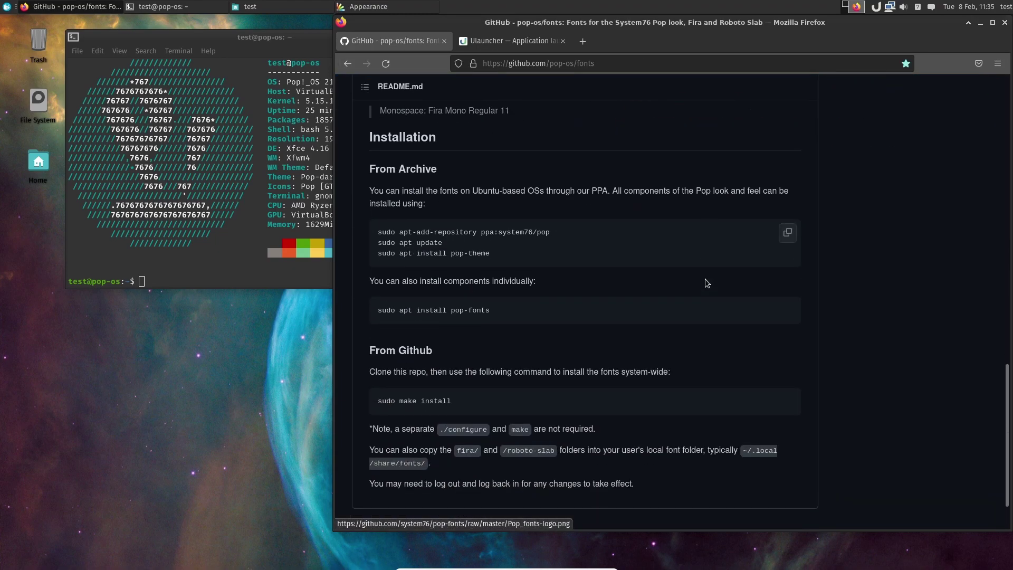
{"action": "scroll", "coordinate": [705, 279], "scroll_direction": "up", "scroll_amount": 15}
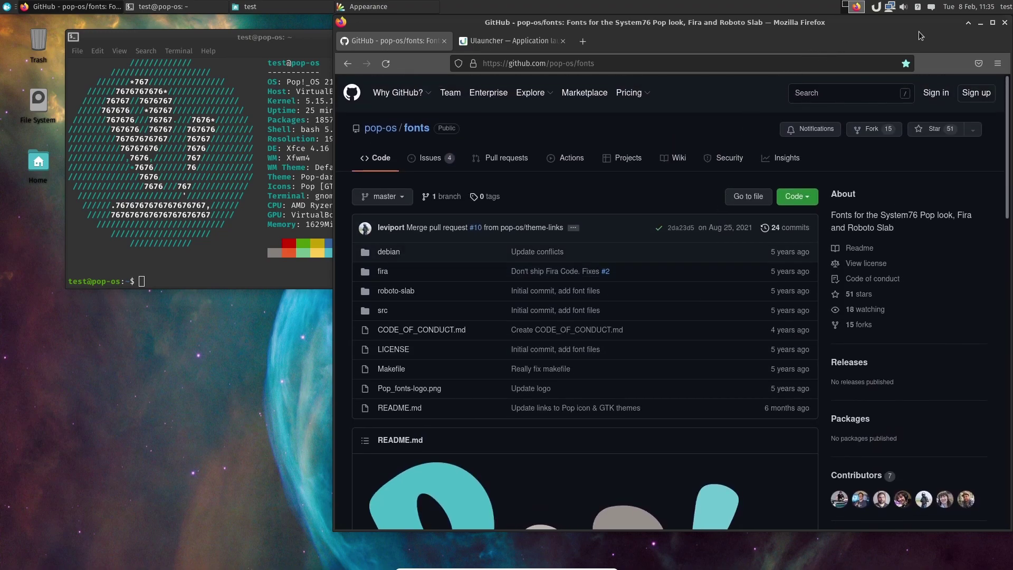
Step: From the Ulauncher site, search Ulauncher for 'fire' to launch Firefox, then switch to the file manager
{"action": "left_click", "coordinate": [502, 38]}
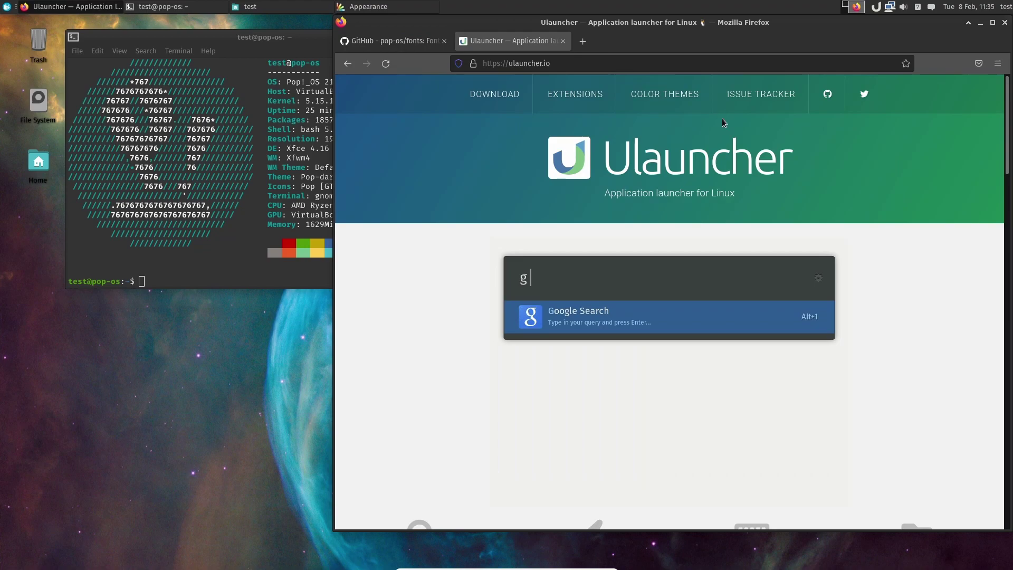
{"action": "key", "text": "ctrl+space"}
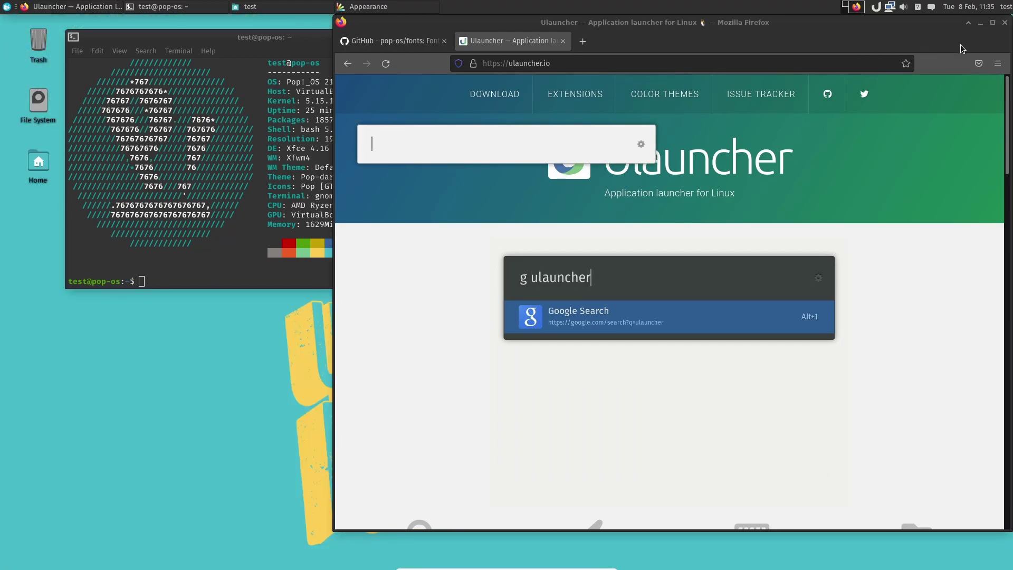
{"action": "type", "text": "fire"}
{"action": "key", "text": "Escape"}
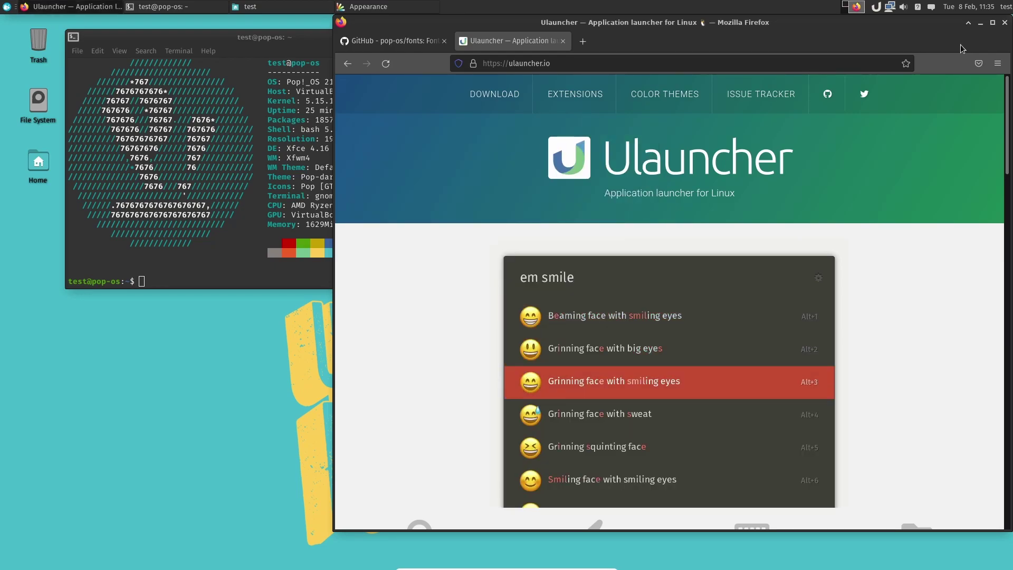
{"action": "key", "text": "alt+Tab"}
{"action": "key", "text": "alt+Tab"}
{"action": "key", "text": "alt+Tab"}
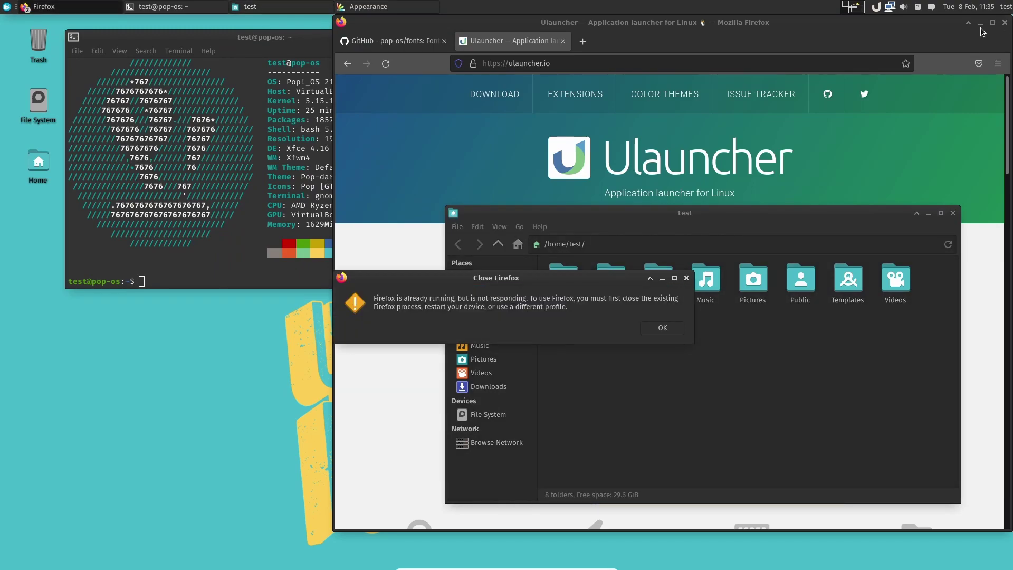
Step: Dismiss the Firefox not-responding warning and reposition the file manager and terminal windows
{"action": "left_click", "coordinate": [661, 330]}
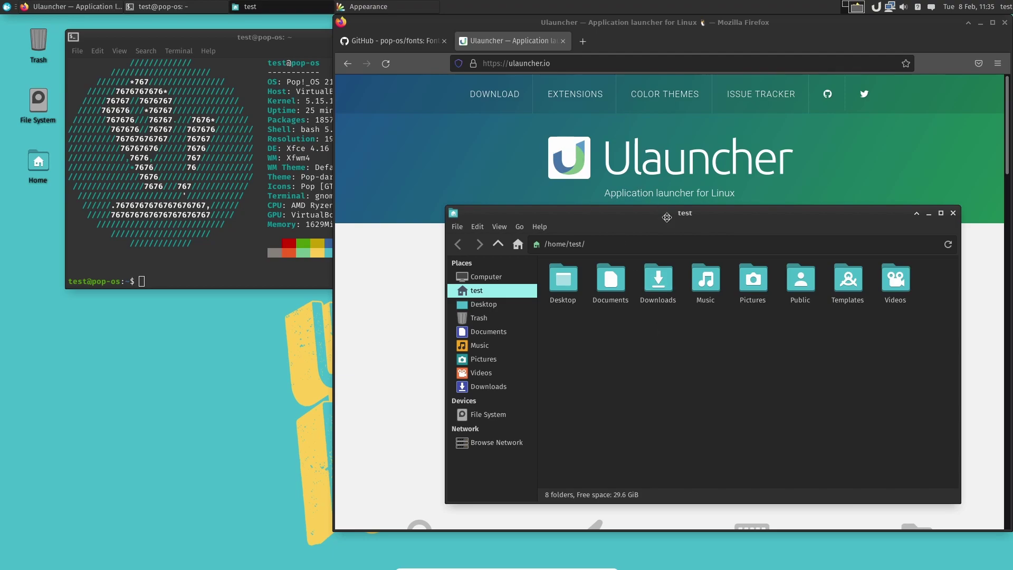
{"action": "left_click_drag", "start_coordinate": [658, 214], "coordinate": [556, 185]}
{"action": "left_click_drag", "start_coordinate": [771, 197], "coordinate": [663, 120]}
{"action": "left_click_drag", "start_coordinate": [291, 43], "coordinate": [338, 85]}
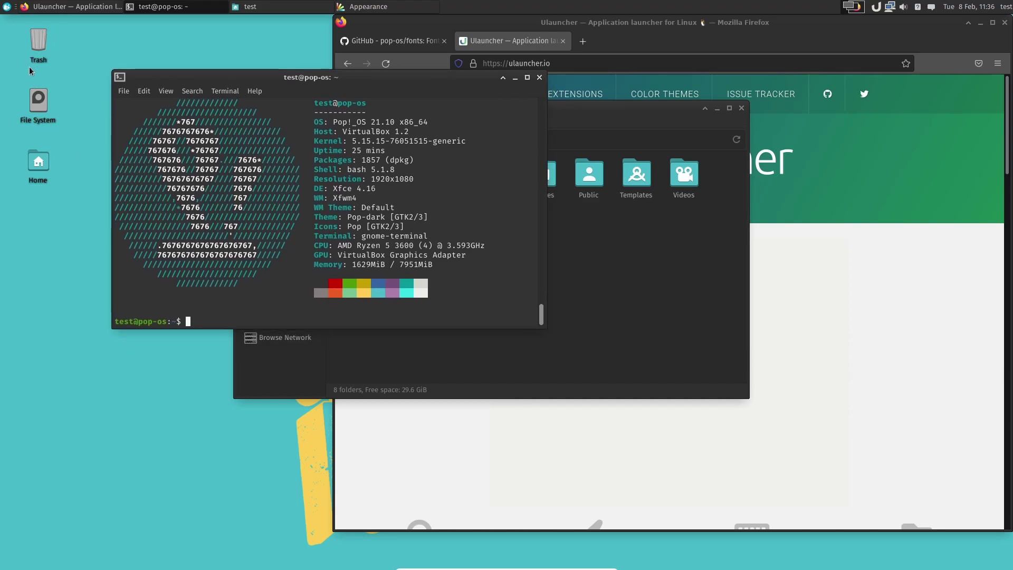
Step: Search 'fire' in Ulauncher, clear the search, and open the Whisker applications menu
{"action": "key", "text": "ctrl+space"}
{"action": "type", "text": "fire"}
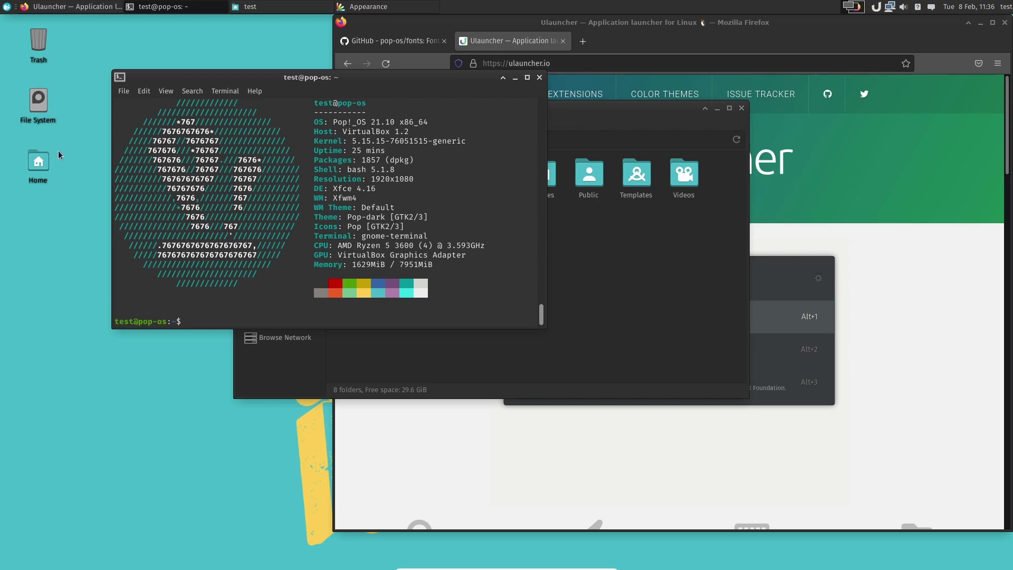
{"action": "key", "text": "ctrl+BackSpace"}
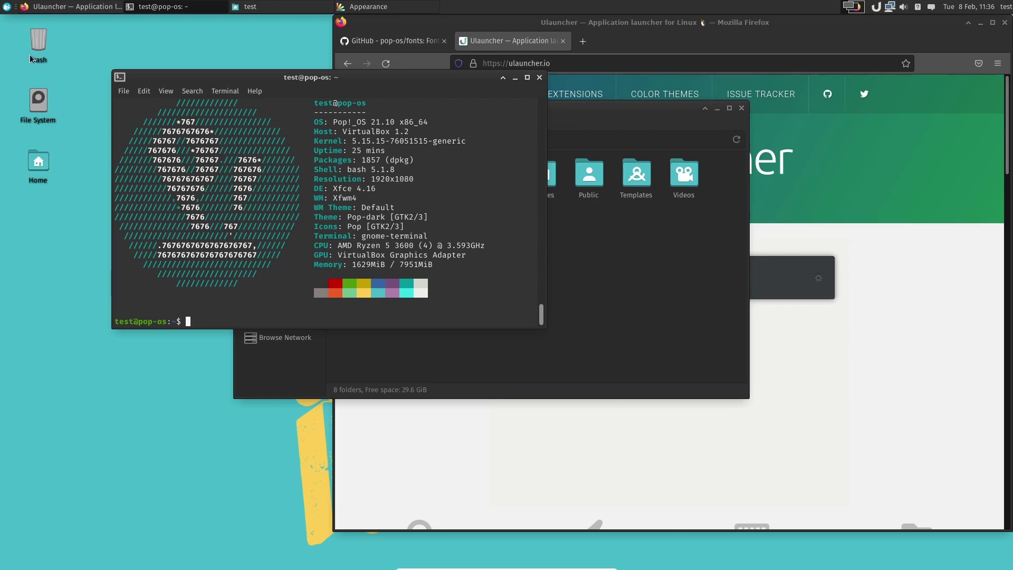
{"action": "left_click", "coordinate": [4, 9]}
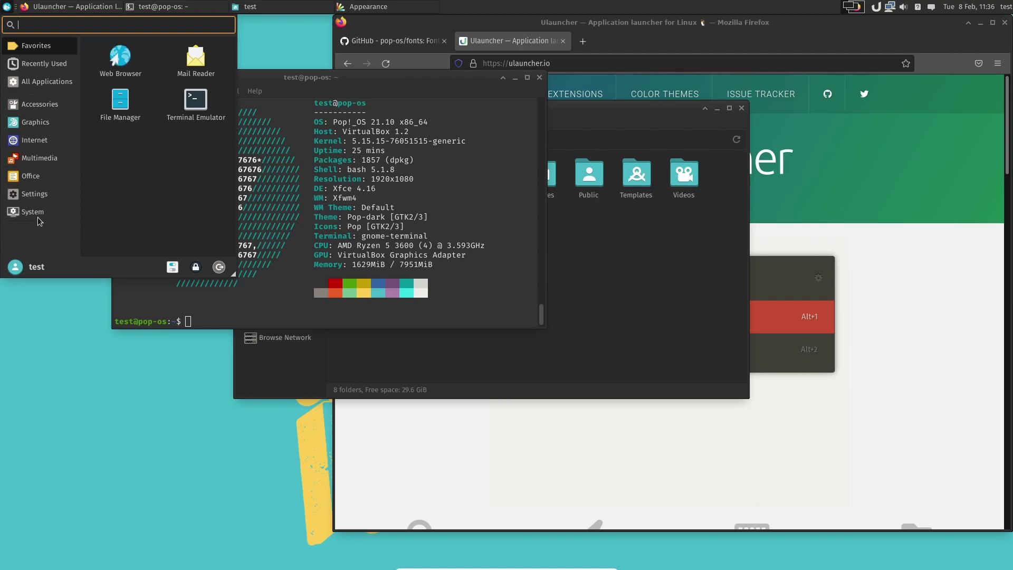
Step: Browse the Settings, Multimedia, Internet, Graphics and Accessories categories, then place the file manager above the terminal
{"action": "left_click", "coordinate": [32, 194]}
{"action": "left_click", "coordinate": [31, 160]}
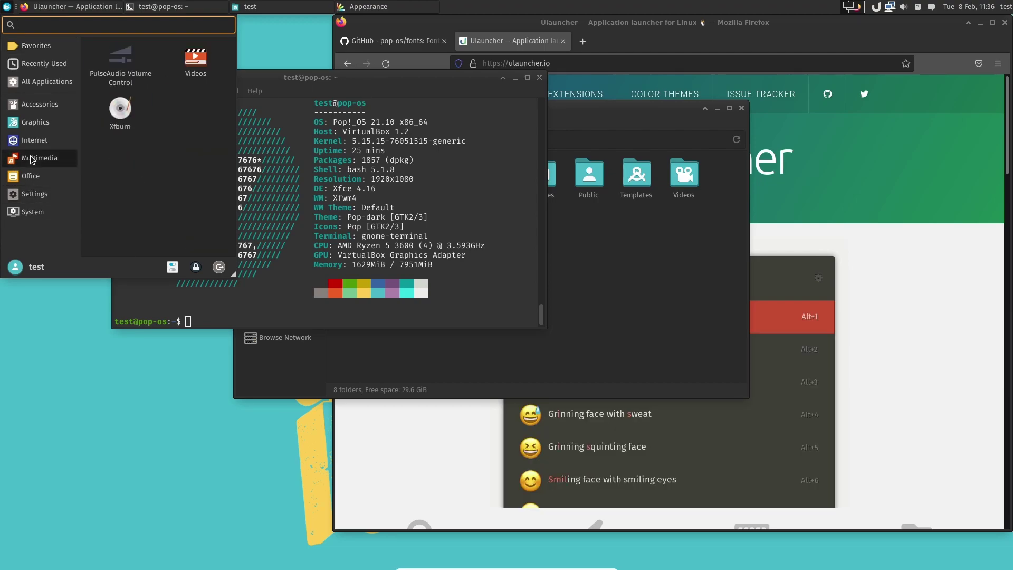
{"action": "left_click", "coordinate": [32, 145]}
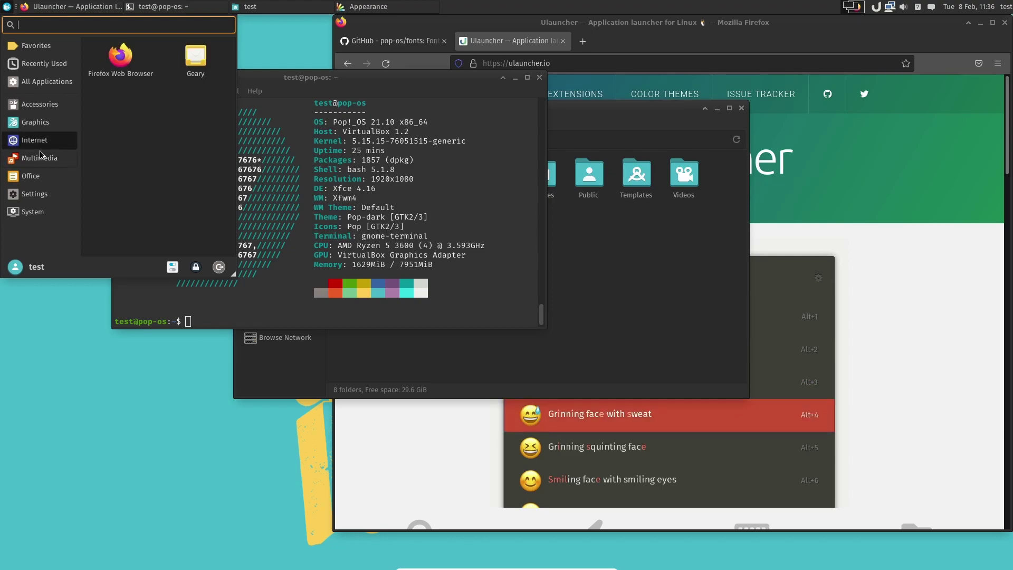
{"action": "left_click", "coordinate": [34, 125]}
{"action": "left_click", "coordinate": [33, 106]}
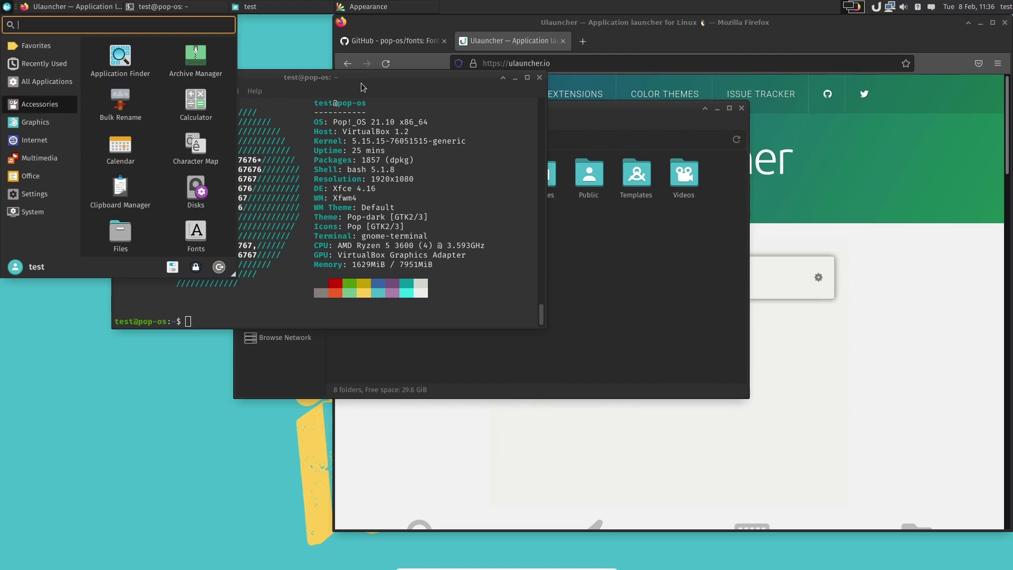
{"action": "left_click_drag", "start_coordinate": [362, 87], "coordinate": [359, 169]}
{"action": "left_click_drag", "start_coordinate": [378, 107], "coordinate": [451, 81]}
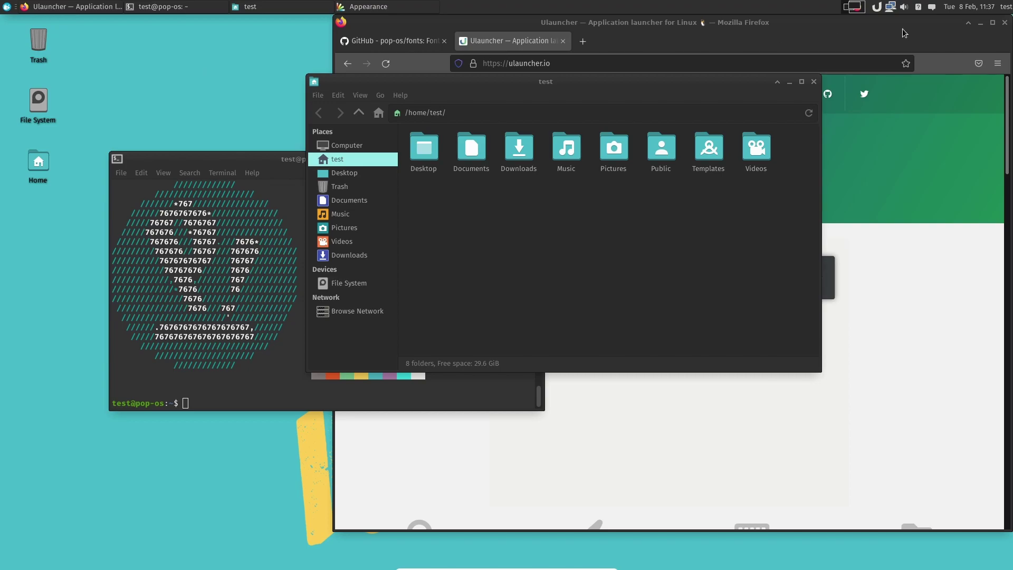
Step: Minimise Firefox, the file manager and the terminal, and close the Appearance settings window
{"action": "left_click", "coordinate": [980, 24]}
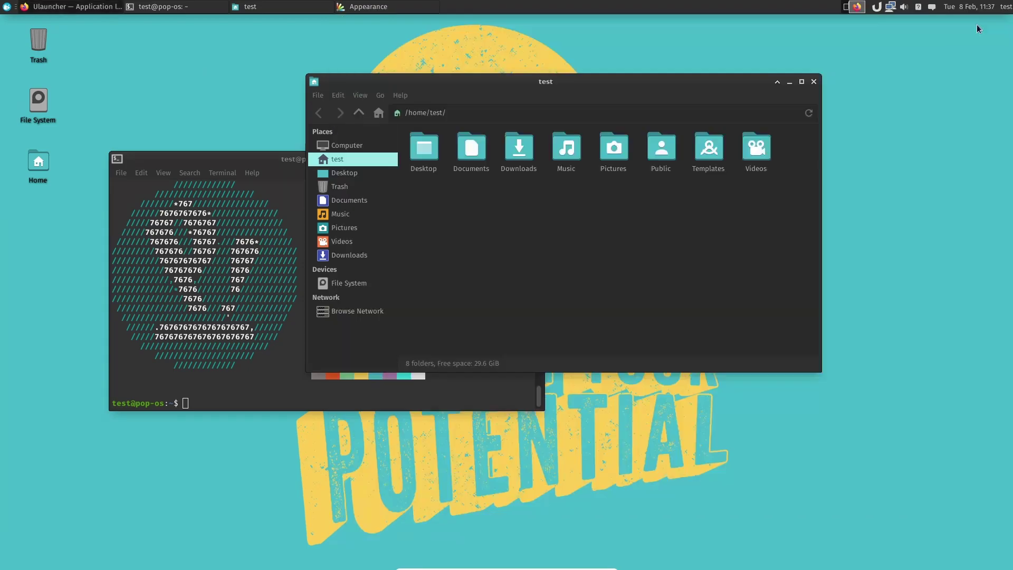
{"action": "left_click", "coordinate": [789, 83]}
{"action": "left_click", "coordinate": [513, 159]}
{"action": "left_click", "coordinate": [786, 93]}
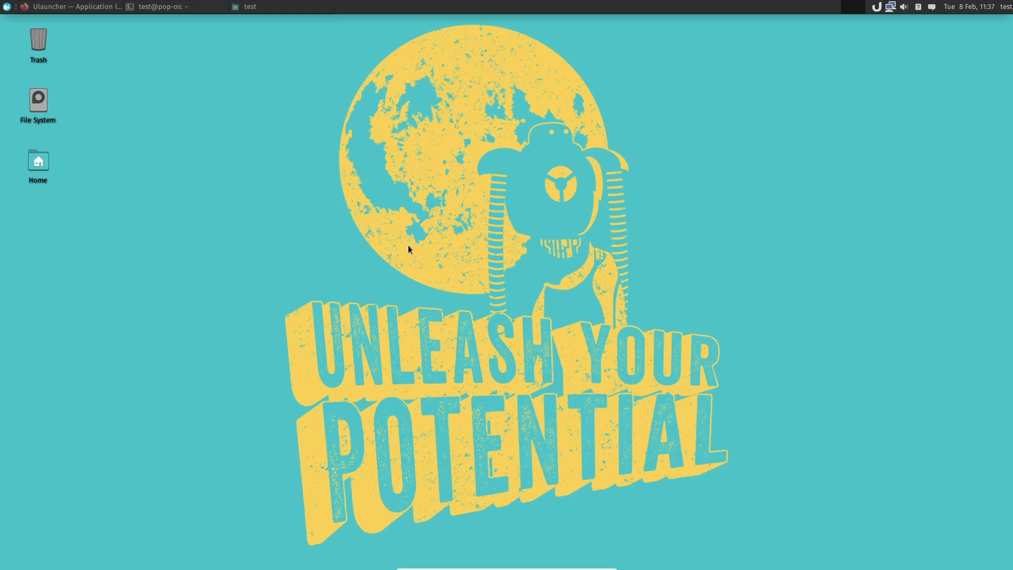
Step: Search 'ed' in Ulauncher and launch the Text Editor result
{"action": "key", "text": "ctrl+space"}
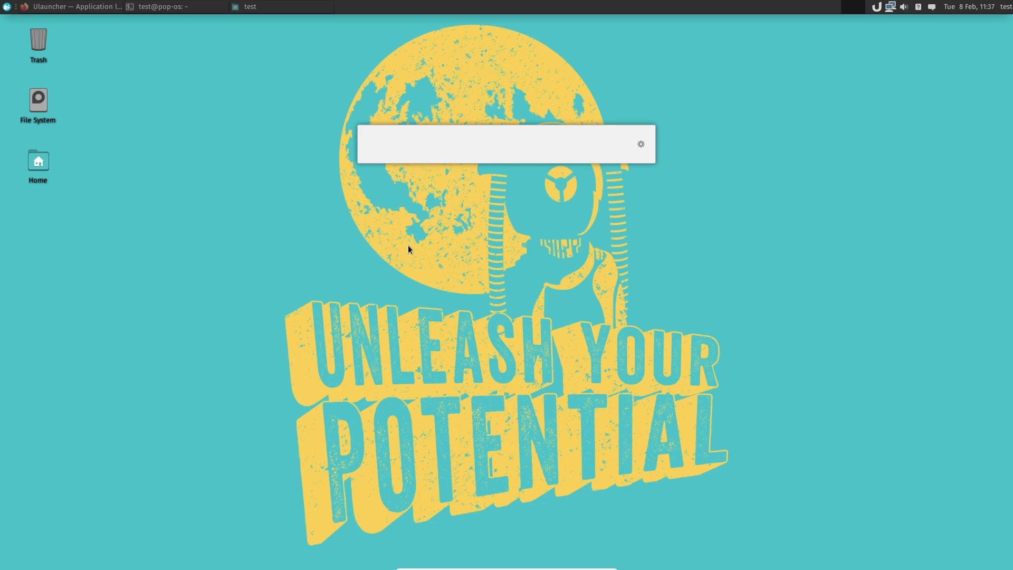
{"action": "type", "text": "ed"}
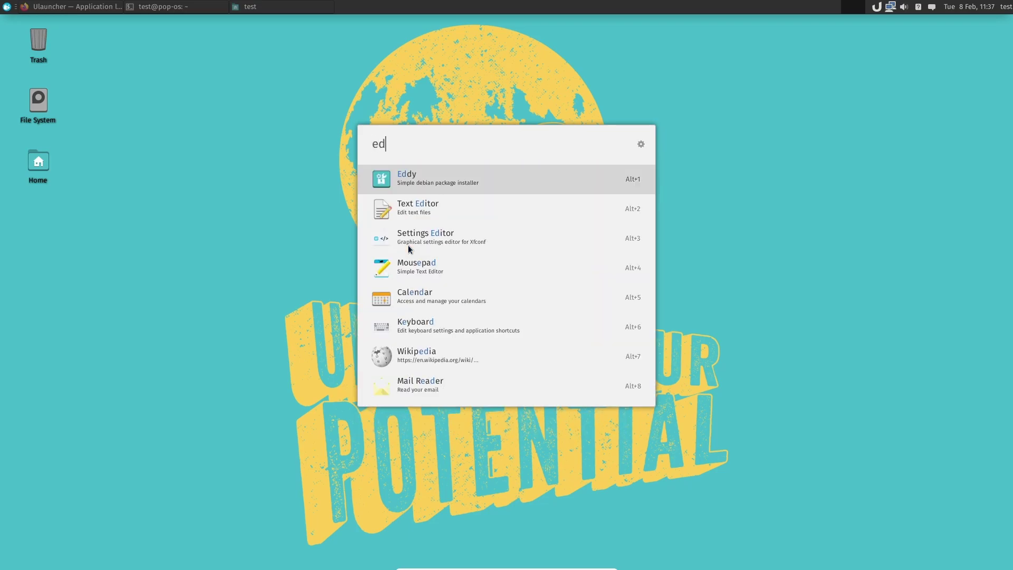
{"action": "left_click", "coordinate": [663, 152]}
{"action": "key", "text": "ctrl+space"}
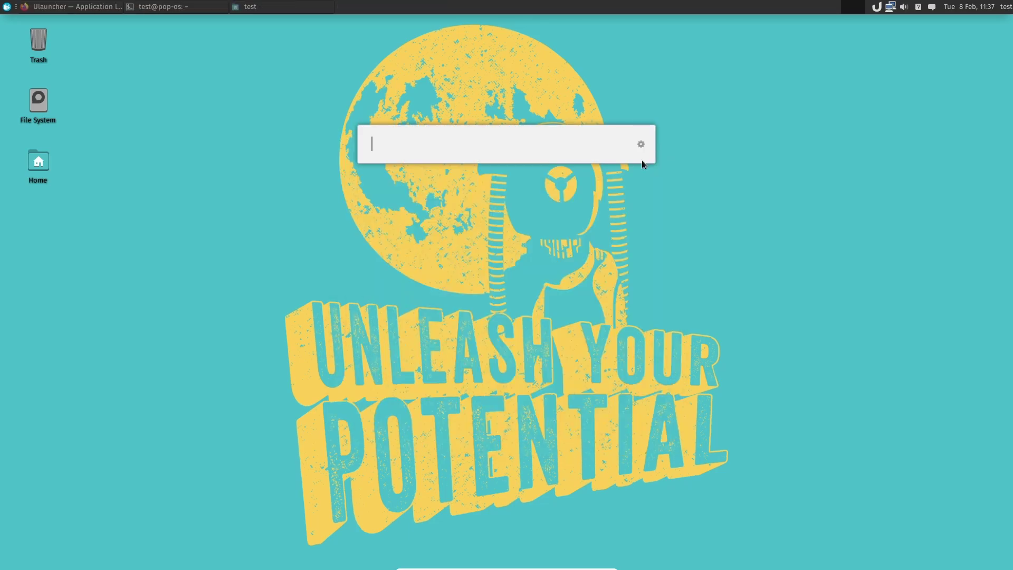
{"action": "type", "text": "ed"}
{"action": "key", "text": "Down"}
{"action": "key", "text": "Return"}
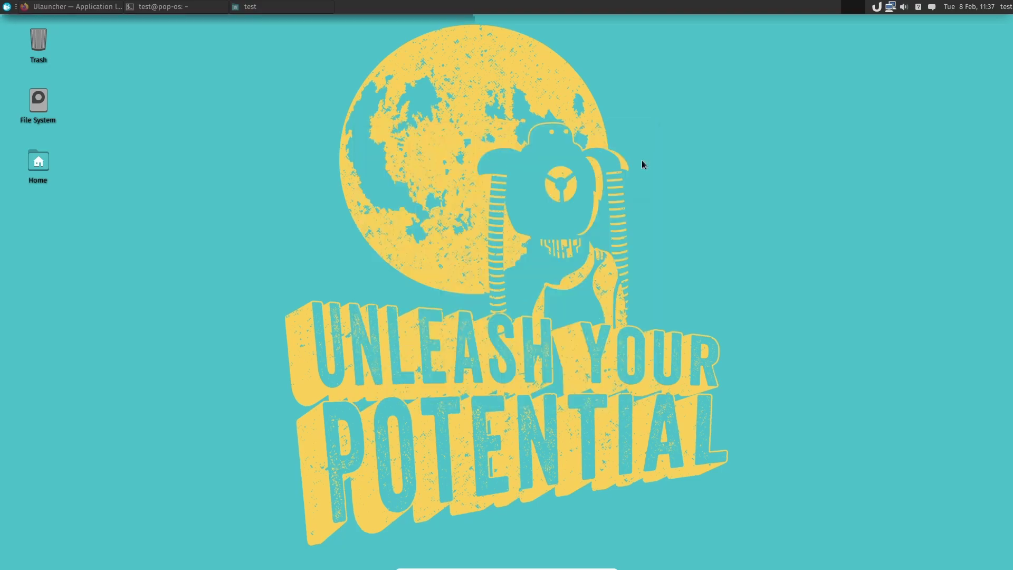
Step: Drag the empty gedit window to the screen centre, nudge it, then shift it up and left
{"action": "left_click_drag", "start_coordinate": [323, 35], "coordinate": [591, 88]}
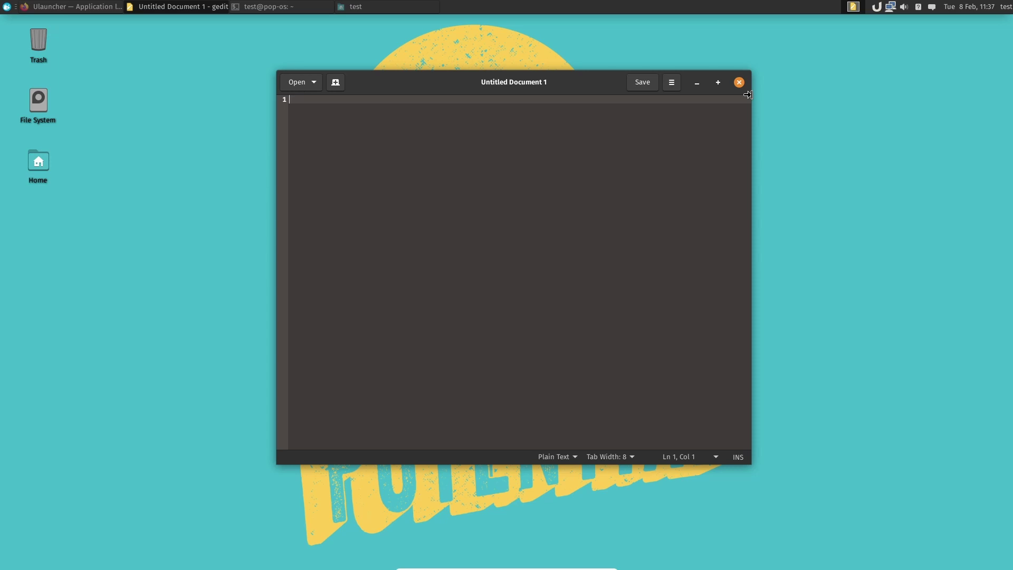
{"action": "left_click_drag", "start_coordinate": [478, 89], "coordinate": [486, 92]}
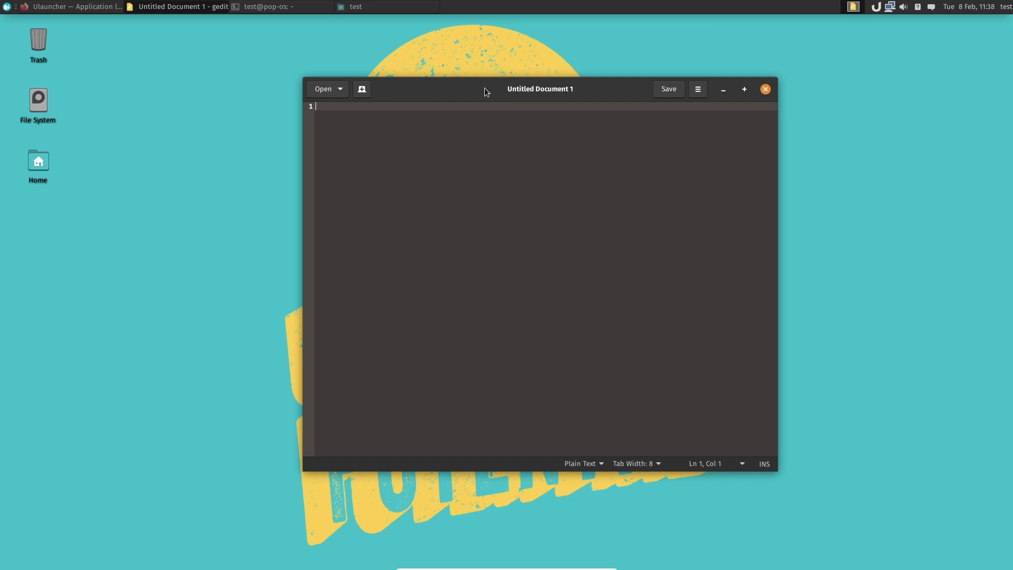
{"action": "left_click_drag", "start_coordinate": [485, 88], "coordinate": [331, 58]}
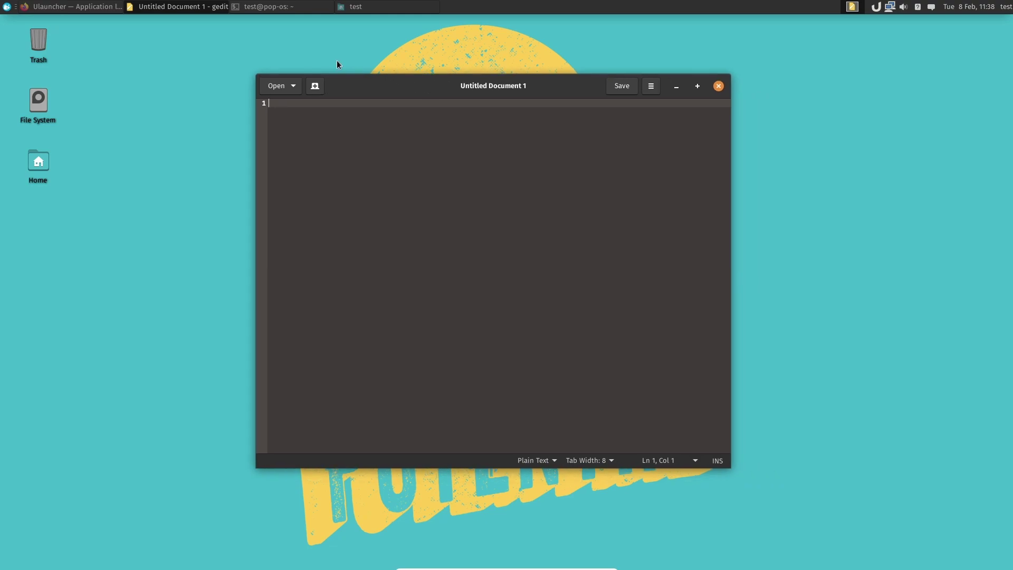
Step: Minimise gedit, bring Firefox back, and scroll through the pop.system76.com homepage
{"action": "left_click", "coordinate": [676, 86]}
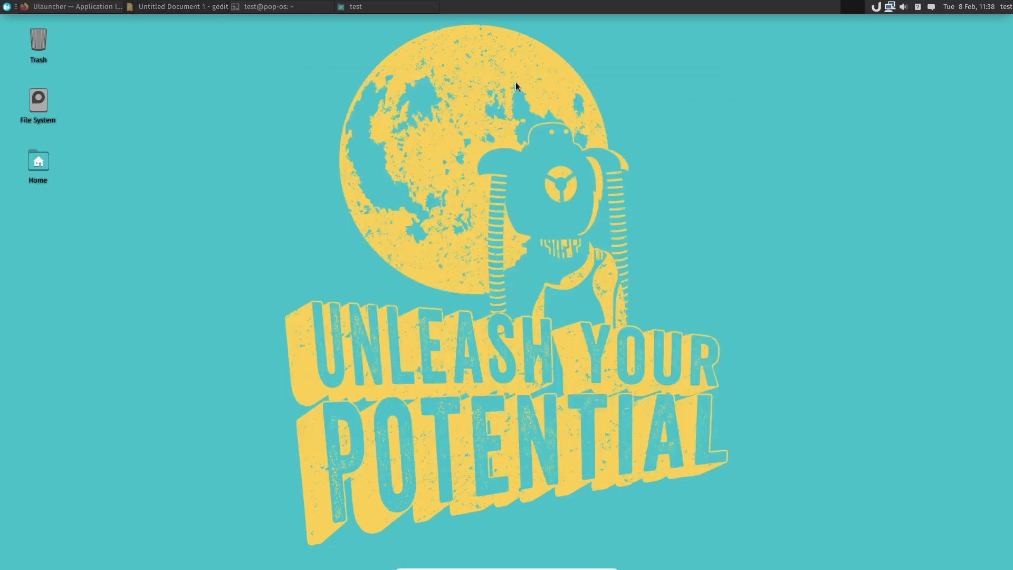
{"action": "left_click", "coordinate": [102, 10]}
{"action": "left_click_drag", "start_coordinate": [762, 28], "coordinate": [692, 36]}
{"action": "scroll", "coordinate": [699, 299], "scroll_direction": "down", "scroll_amount": 9}
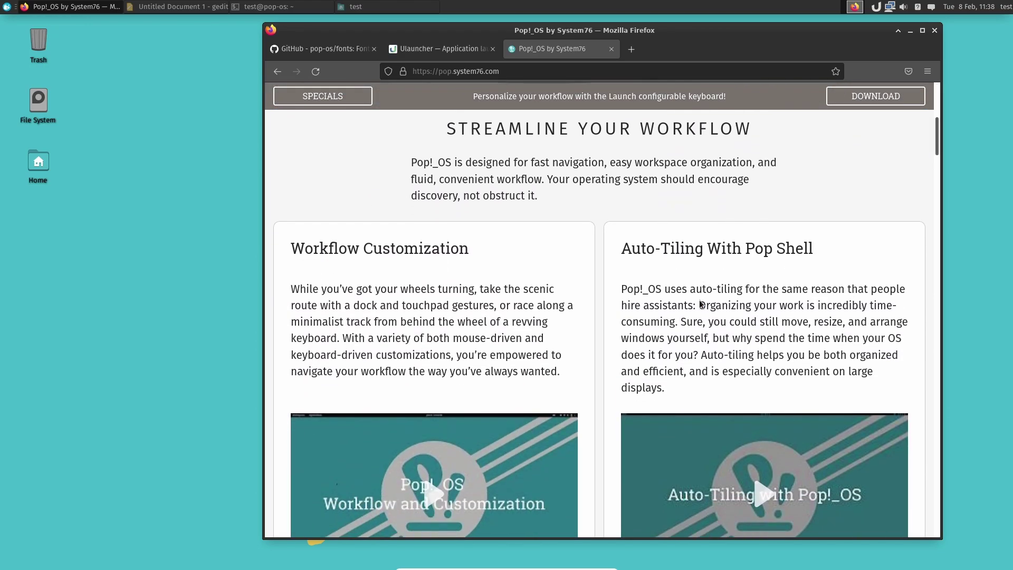
{"action": "scroll", "coordinate": [699, 299], "scroll_direction": "up", "scroll_amount": 7}
{"action": "scroll", "coordinate": [700, 303], "scroll_direction": "up", "scroll_amount": 2}
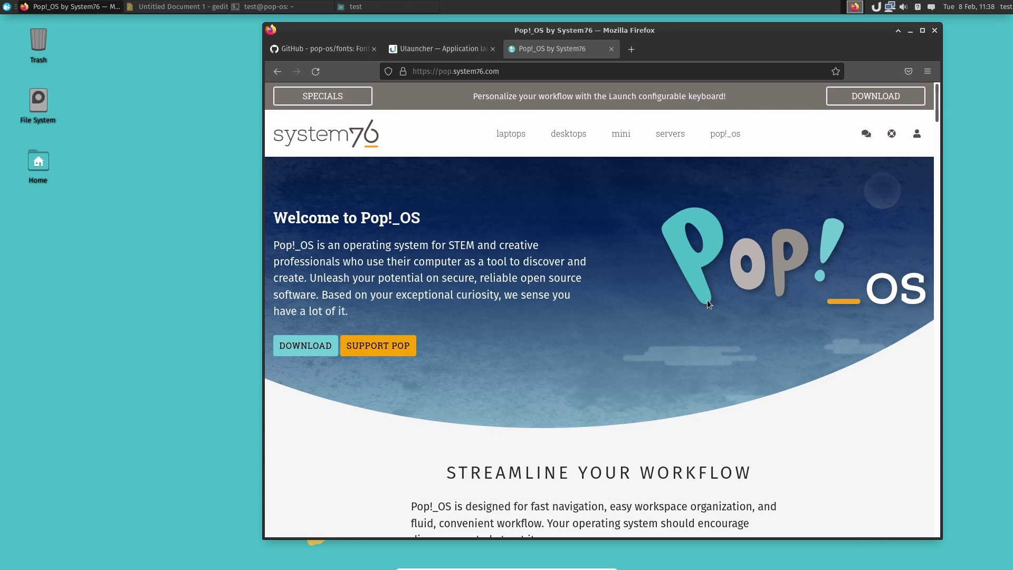
{"action": "scroll", "coordinate": [619, 346], "scroll_direction": "down", "scroll_amount": 8}
{"action": "scroll", "coordinate": [619, 346], "scroll_direction": "up", "scroll_amount": 9}
Step: Open a new terminal tab and run uname -a to show the kernel details
{"action": "left_click", "coordinate": [276, 7]}
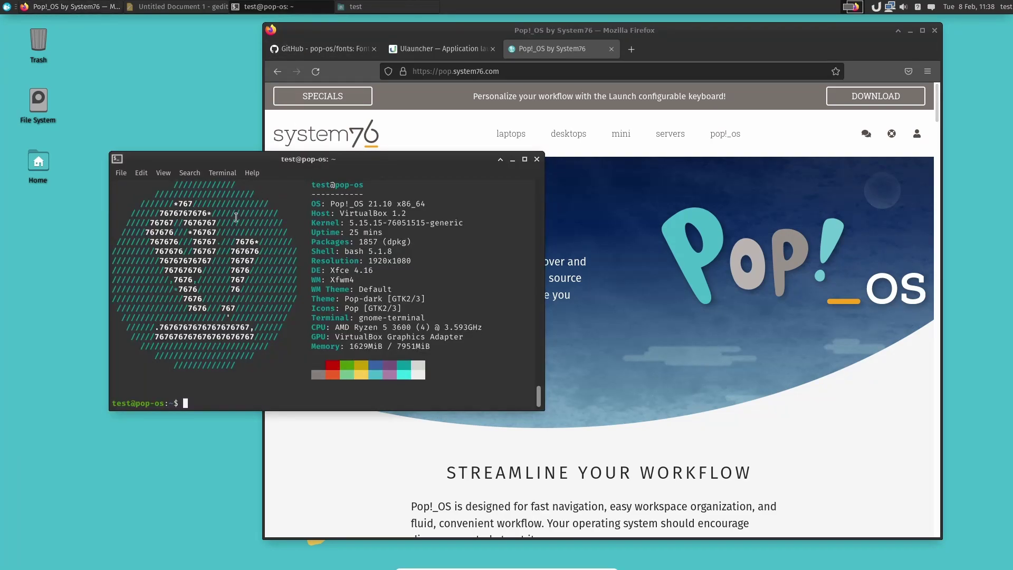
{"action": "left_click", "coordinate": [130, 177]}
{"action": "left_click", "coordinate": [141, 186]}
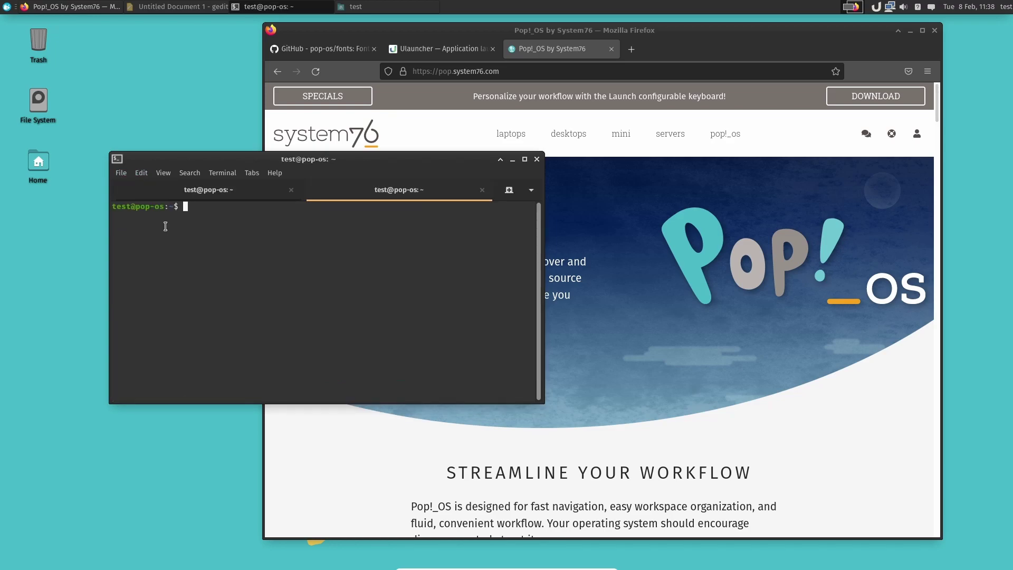
{"action": "type", "text": "uname -a"}
{"action": "key", "text": "Return"}
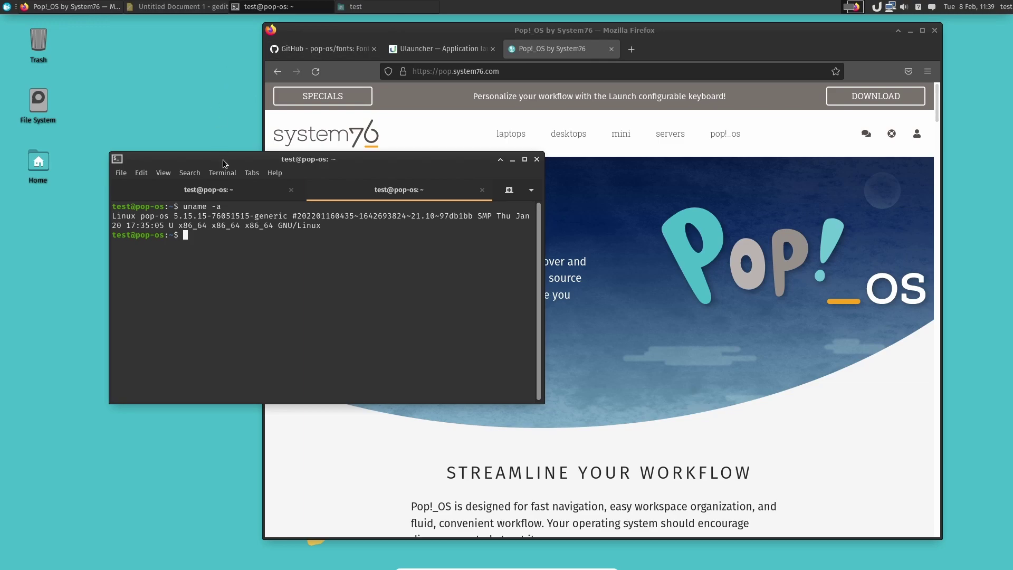
{"action": "left_click_drag", "start_coordinate": [226, 160], "coordinate": [207, 152]}
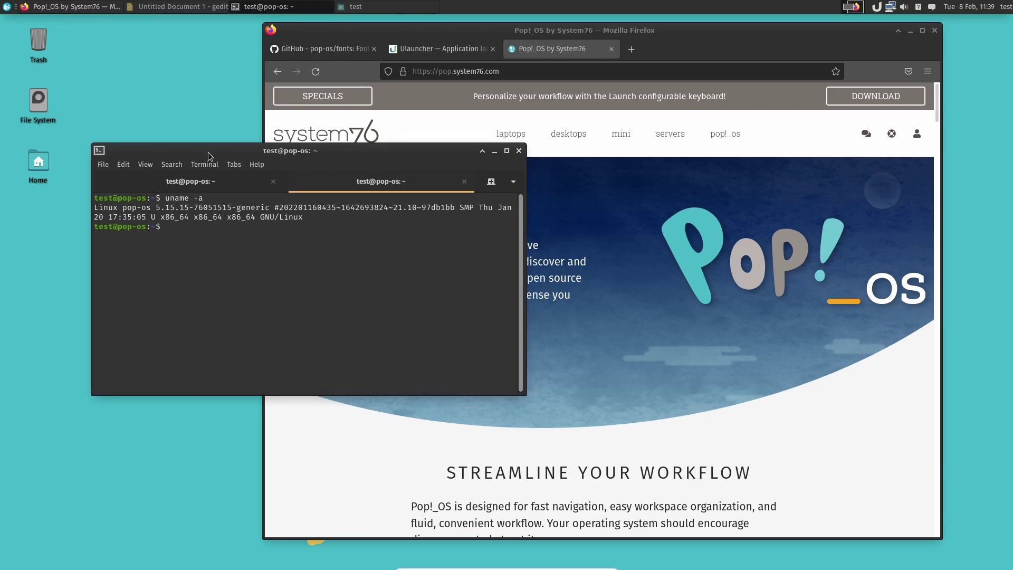
Step: Search 'popos al' in a new tab and open System76's Desktop Environment (Change) article
{"action": "left_click", "coordinate": [633, 50]}
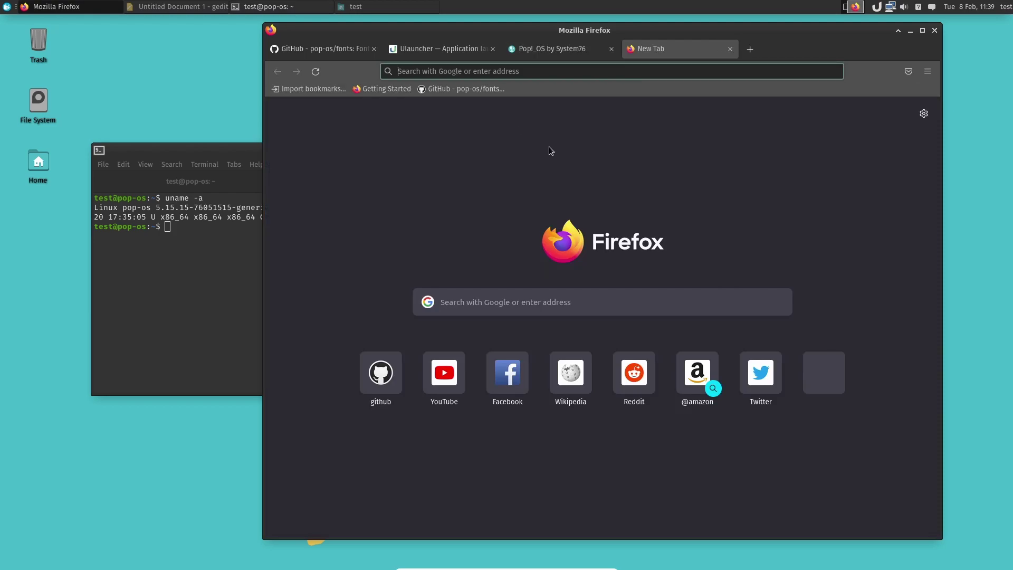
{"action": "type", "text": "popos "}
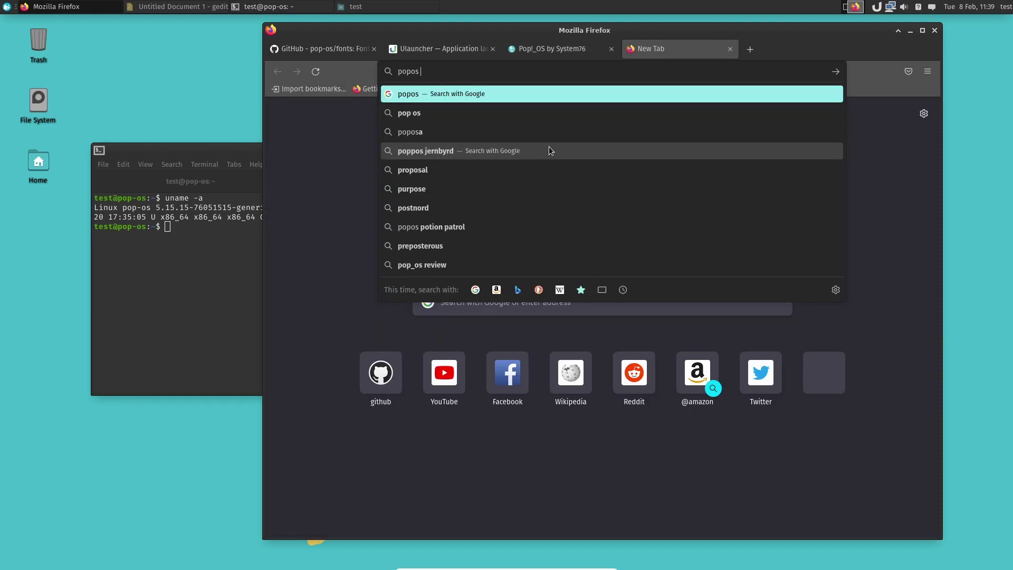
{"action": "type", "text": "al"}
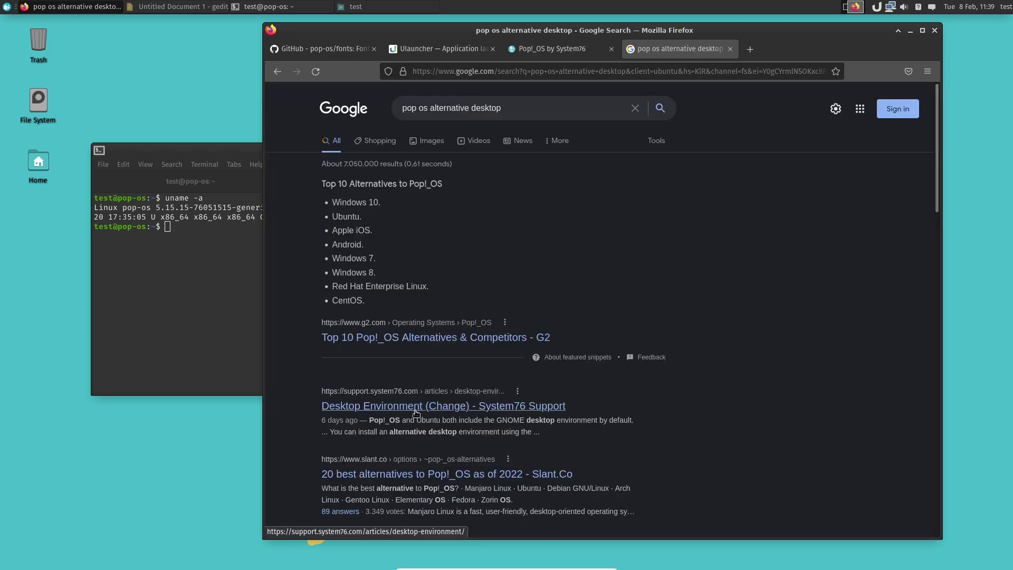
{"action": "left_click", "coordinate": [416, 406]}
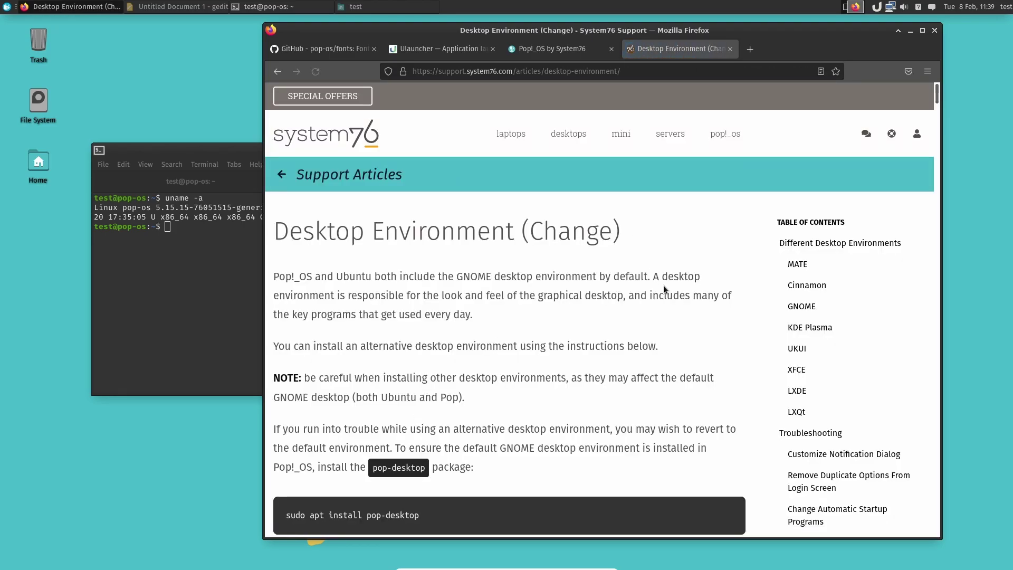
Step: Scroll through the article's desktop sections down to the sudo apt install pop-desktop revert instructions
{"action": "scroll", "coordinate": [663, 285], "scroll_direction": "down", "scroll_amount": 5}
{"action": "scroll", "coordinate": [664, 289], "scroll_direction": "down", "scroll_amount": 9}
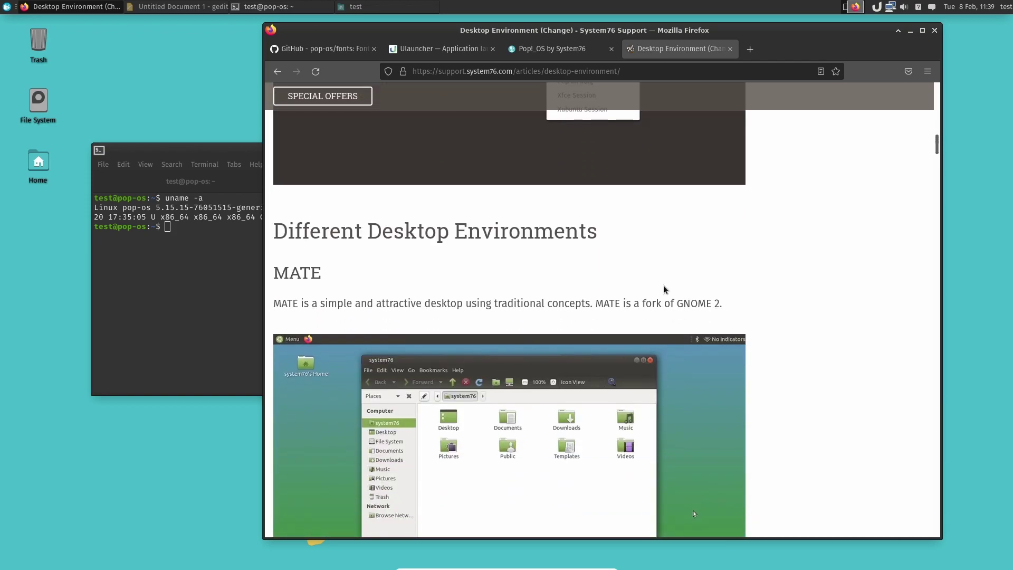
{"action": "scroll", "coordinate": [663, 289], "scroll_direction": "down", "scroll_amount": 10}
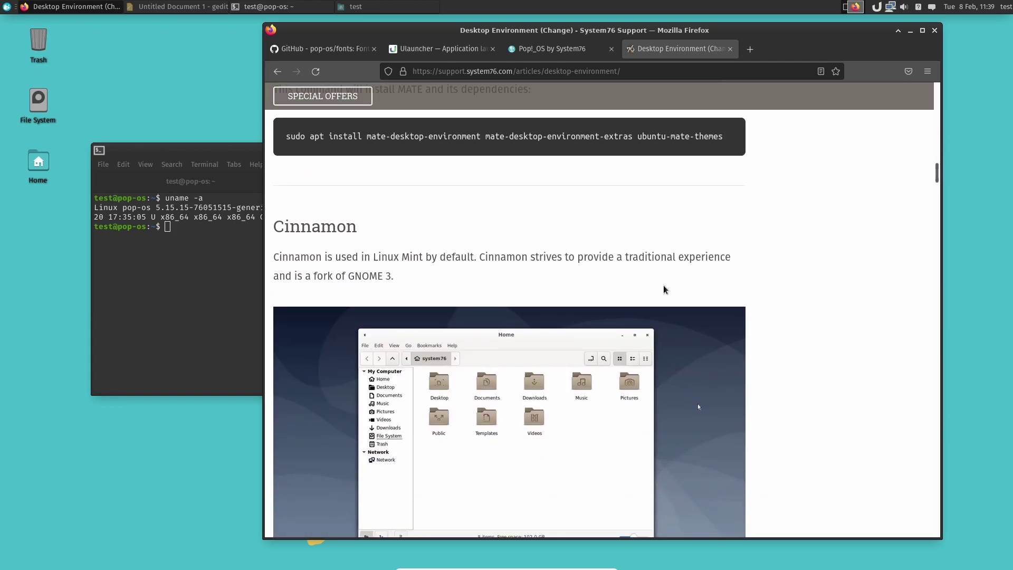
{"action": "scroll", "coordinate": [663, 289], "scroll_direction": "down", "scroll_amount": 12}
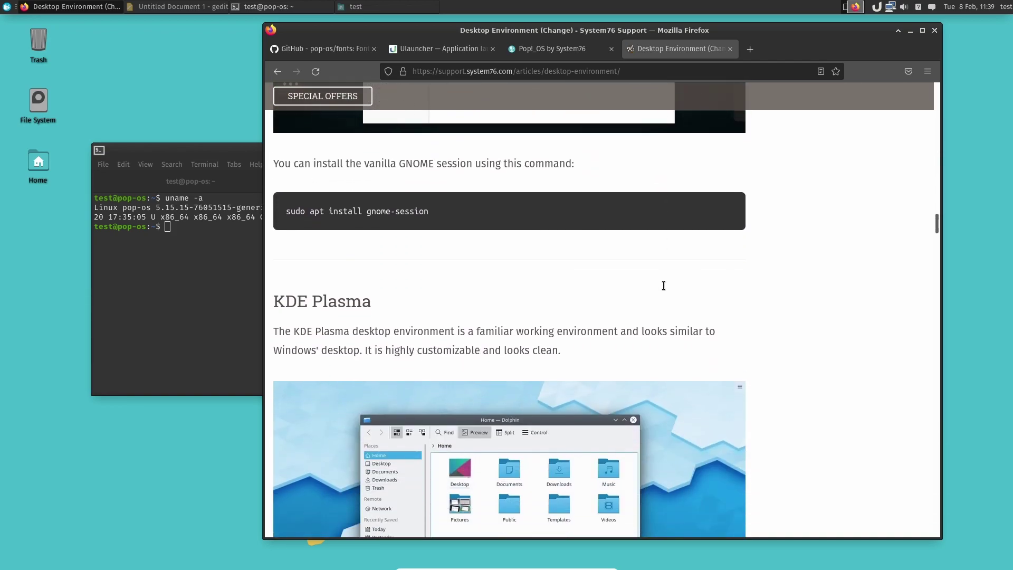
{"action": "scroll", "coordinate": [664, 285], "scroll_direction": "down", "scroll_amount": 10}
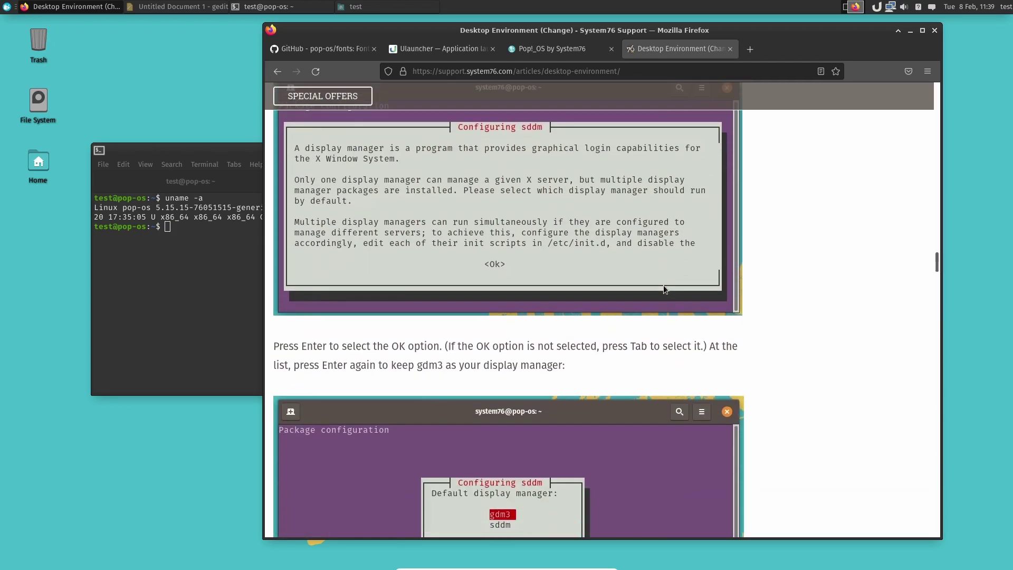
{"action": "scroll", "coordinate": [664, 290], "scroll_direction": "down", "scroll_amount": 10}
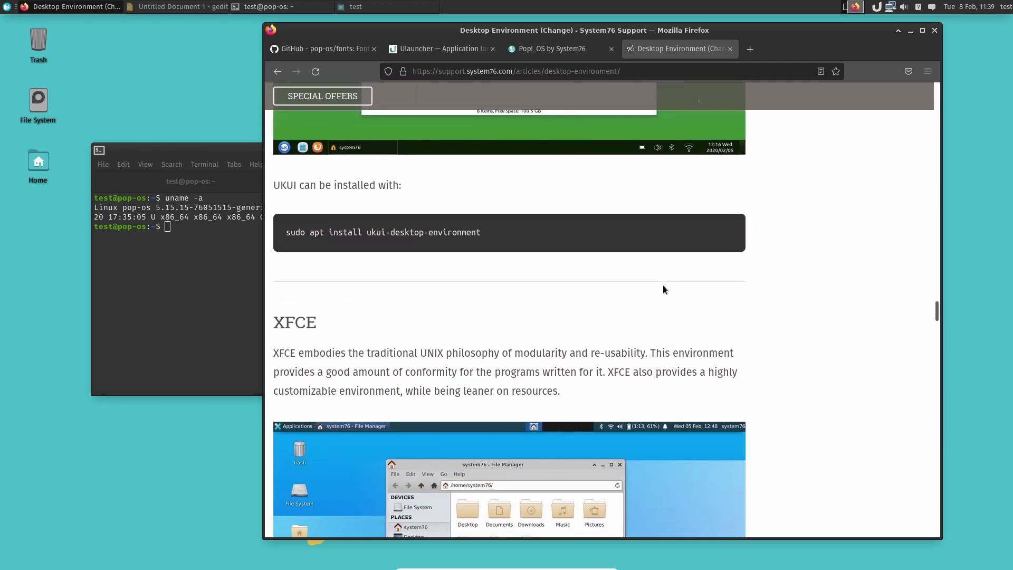
{"action": "scroll", "coordinate": [663, 289], "scroll_direction": "down", "scroll_amount": 10}
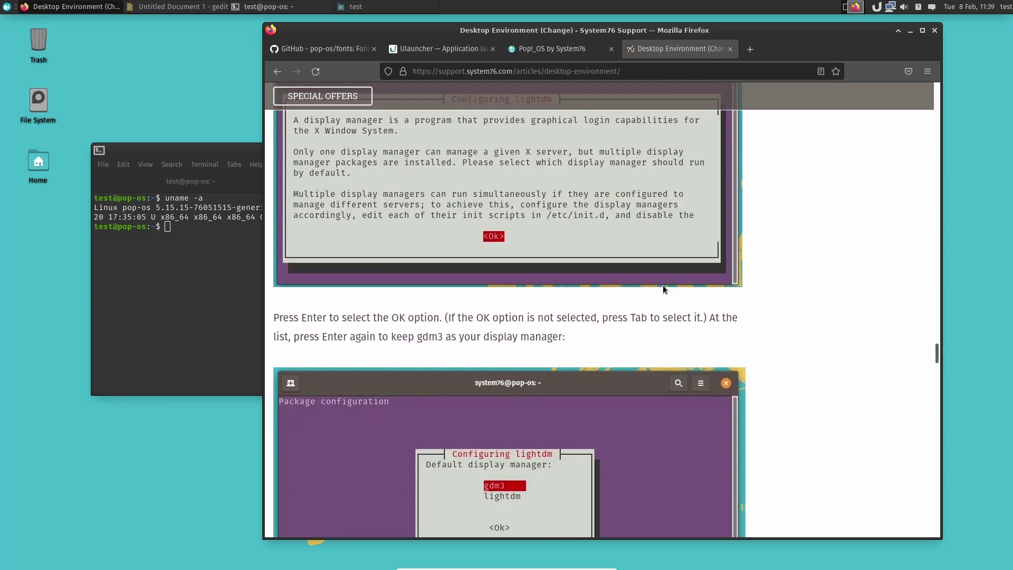
{"action": "scroll", "coordinate": [664, 290], "scroll_direction": "down", "scroll_amount": 5}
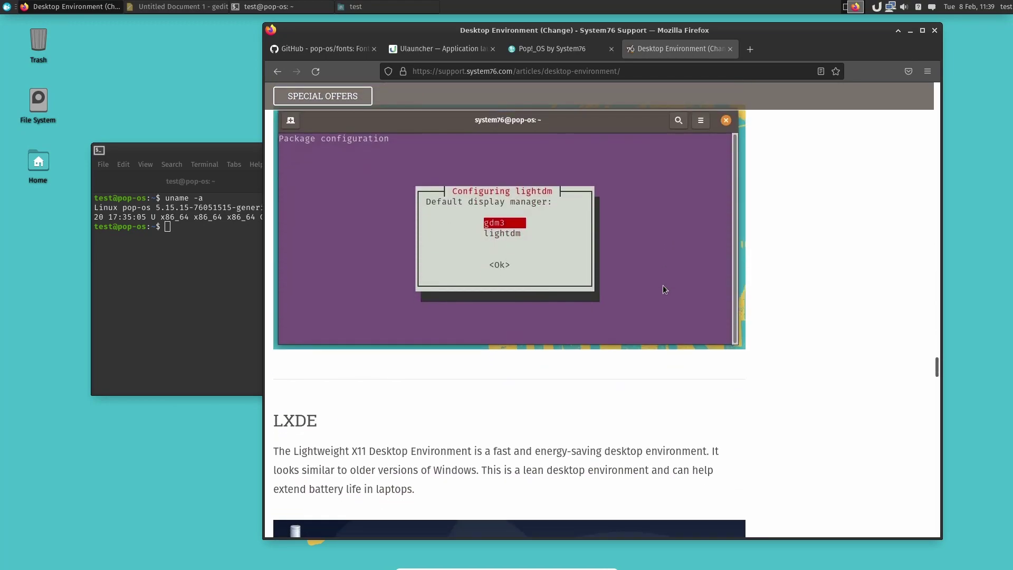
{"action": "scroll", "coordinate": [663, 285], "scroll_direction": "down", "scroll_amount": 11}
{"action": "scroll", "coordinate": [849, 389], "scroll_direction": "down", "scroll_amount": 7}
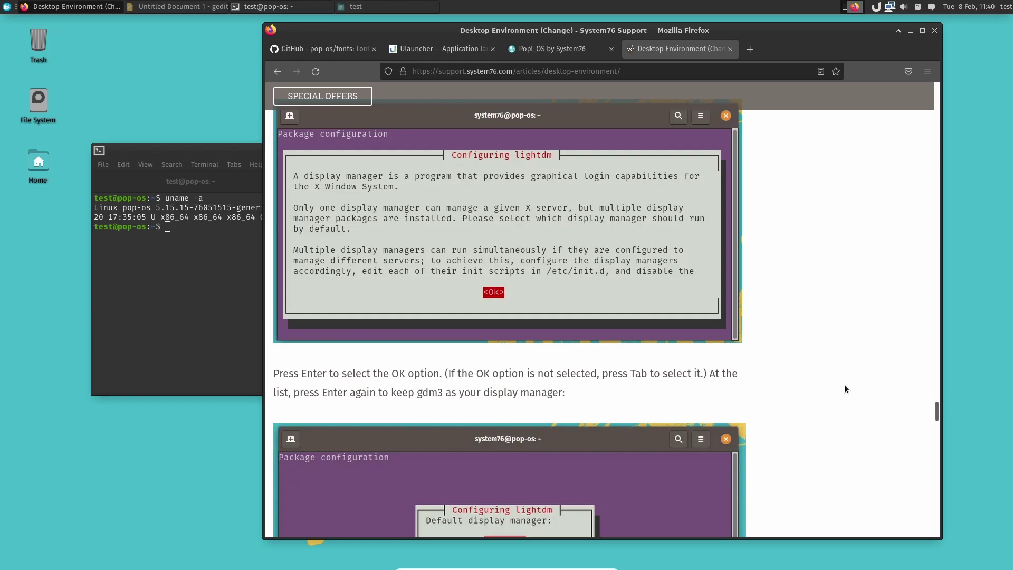
{"action": "scroll", "coordinate": [843, 385], "scroll_direction": "down", "scroll_amount": 10}
{"action": "scroll", "coordinate": [844, 389], "scroll_direction": "down", "scroll_amount": 5}
{"action": "scroll", "coordinate": [837, 407], "scroll_direction": "down", "scroll_amount": 2}
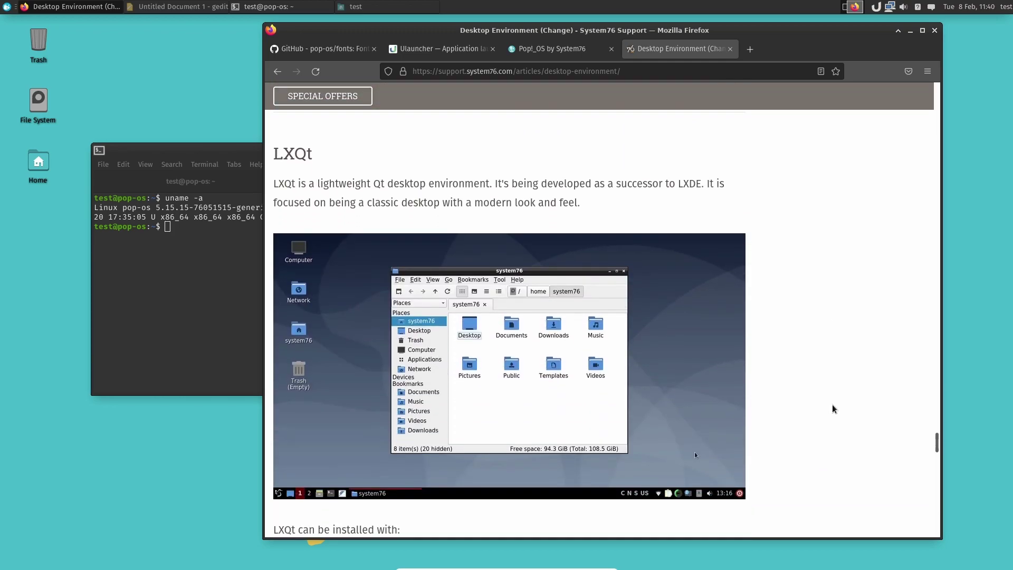
{"action": "scroll", "coordinate": [837, 406], "scroll_direction": "up", "scroll_amount": 20}
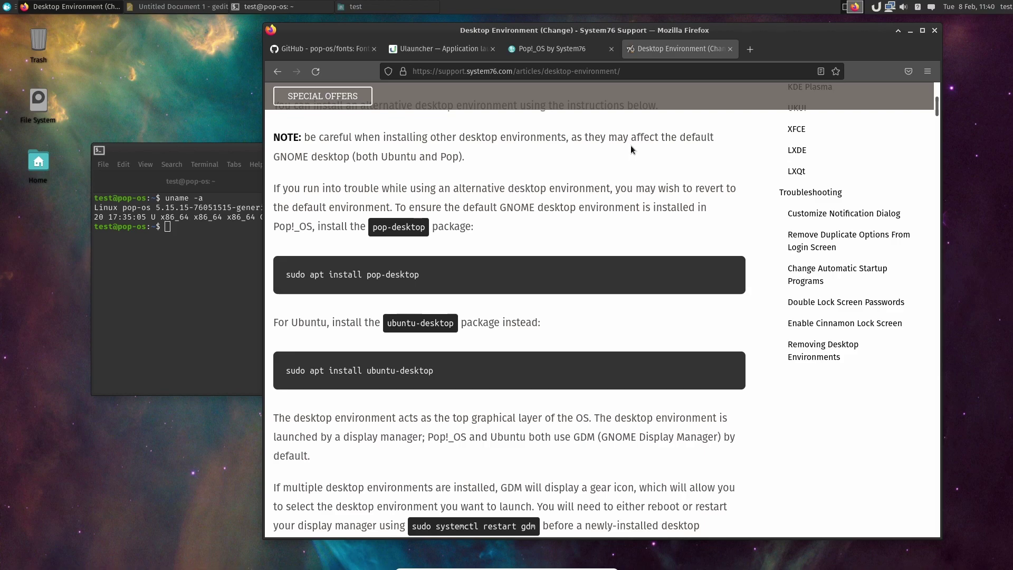
Step: On the Pop!_OS by System76 tab, view the 21.10 download options, then close them
{"action": "left_click", "coordinate": [560, 50]}
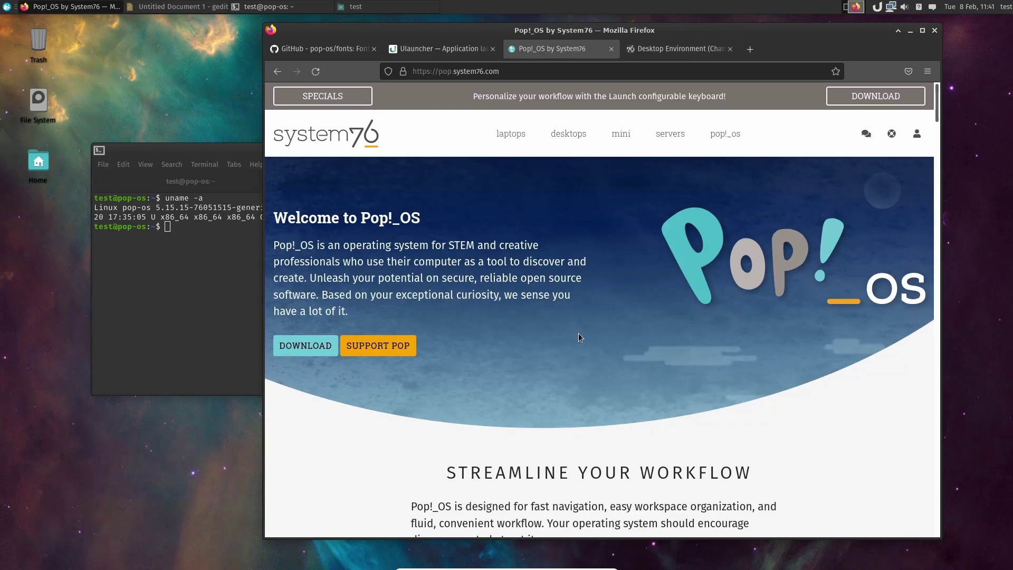
{"action": "scroll", "coordinate": [575, 333], "scroll_direction": "down", "scroll_amount": 3}
{"action": "scroll", "coordinate": [575, 332], "scroll_direction": "up", "scroll_amount": 3}
{"action": "left_click", "coordinate": [305, 346]}
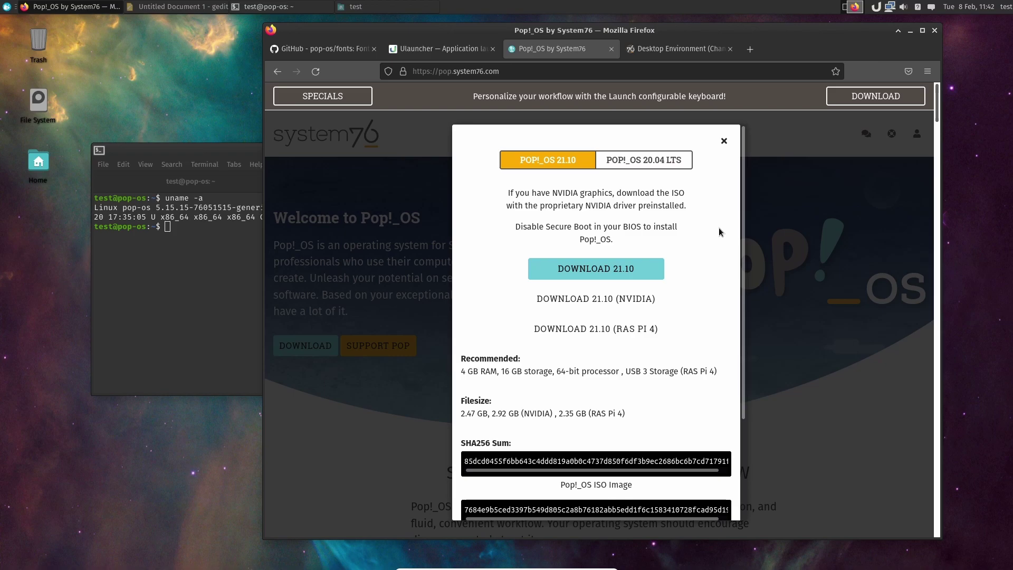
{"action": "left_click", "coordinate": [724, 141]}
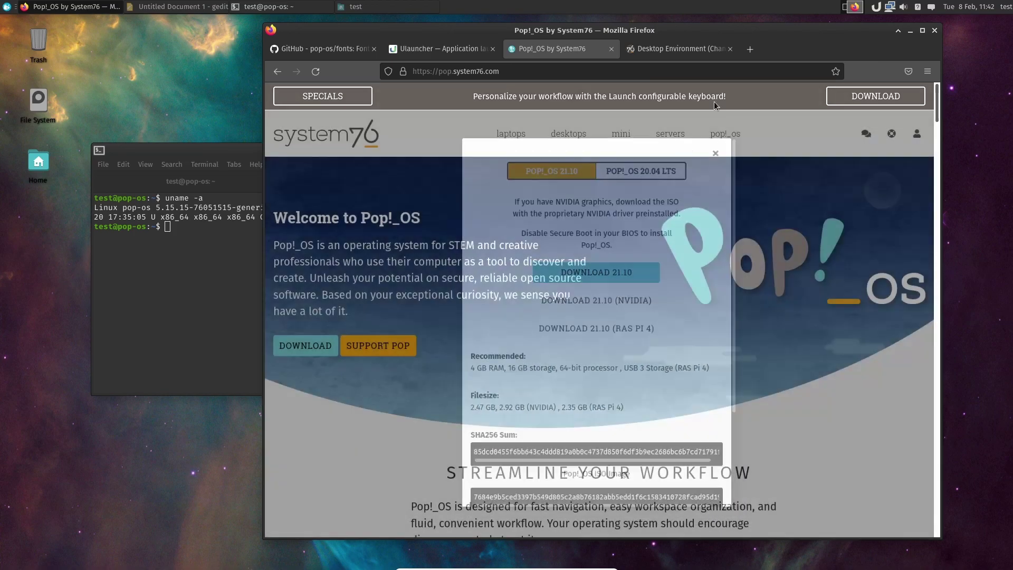
Step: Move the terminal right and drag the test home-folder file manager to the lower right
{"action": "scroll", "coordinate": [614, 317], "scroll_direction": "down", "scroll_amount": 5}
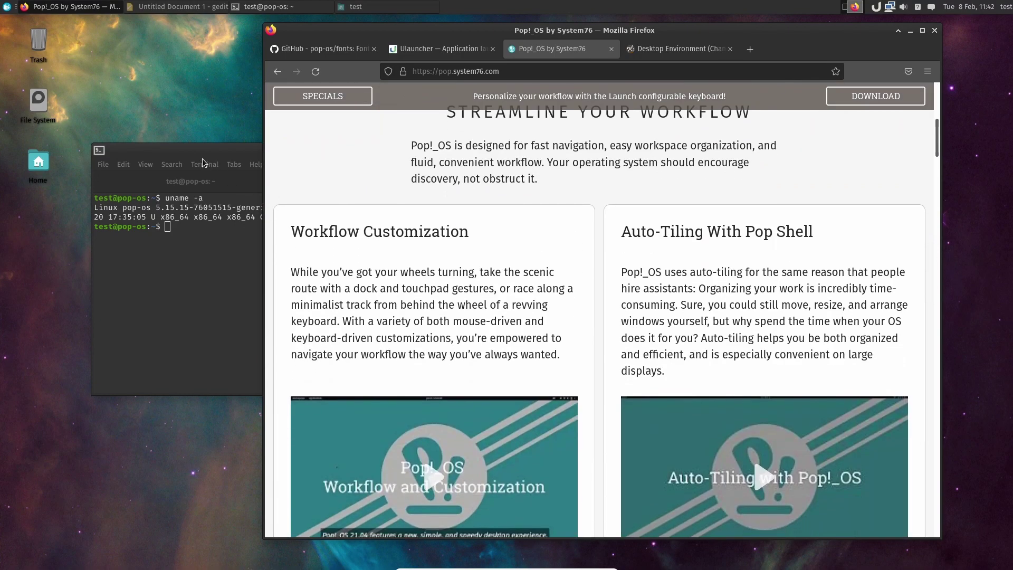
{"action": "left_click_drag", "start_coordinate": [198, 154], "coordinate": [372, 152]}
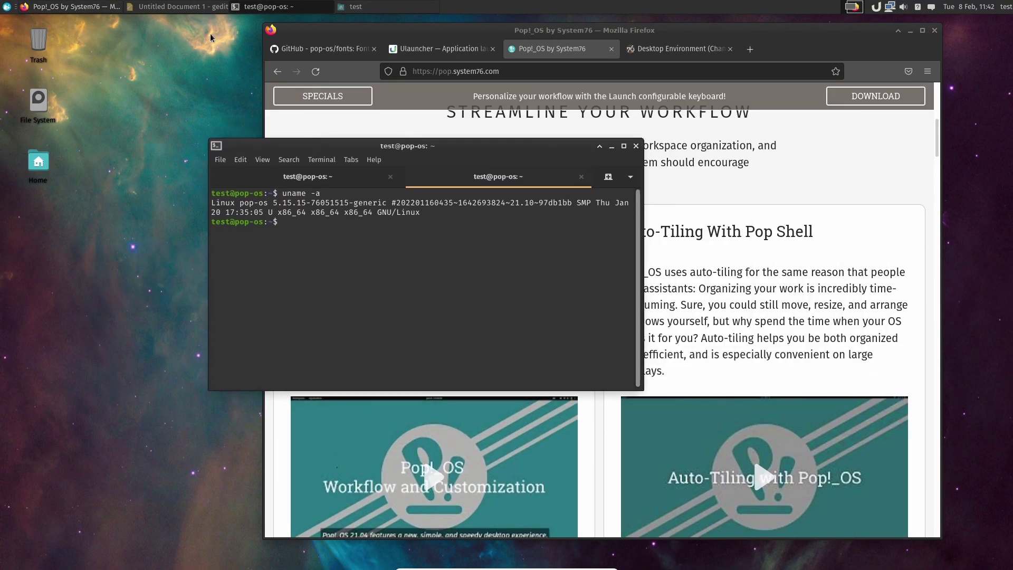
{"action": "left_click", "coordinate": [370, 7]}
{"action": "left_click_drag", "start_coordinate": [453, 87], "coordinate": [615, 265]}
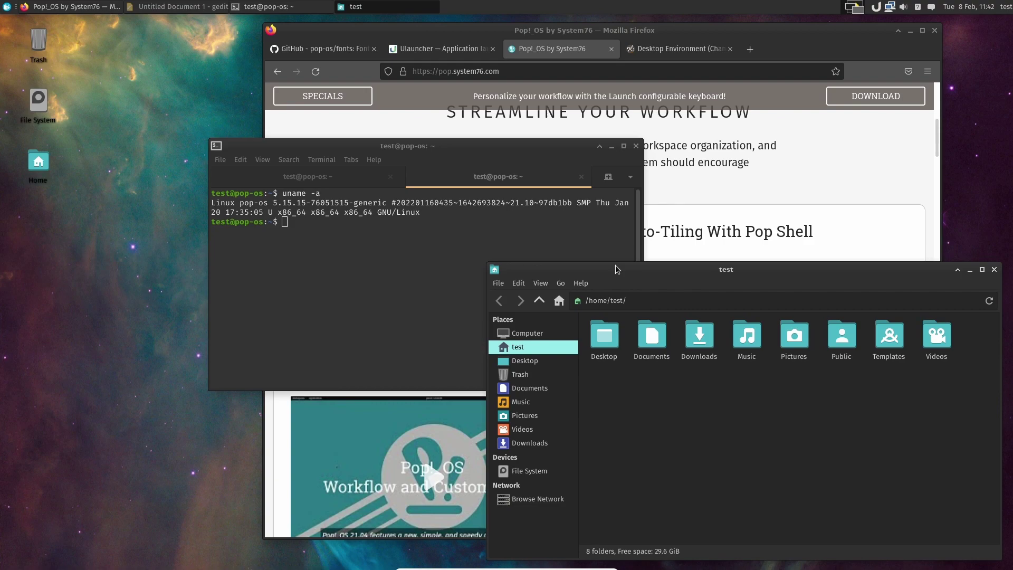
Step: Launch TeXInfo from Ulauncher by typing 't', then close the Info viewer window
{"action": "key", "text": "ctrl+space"}
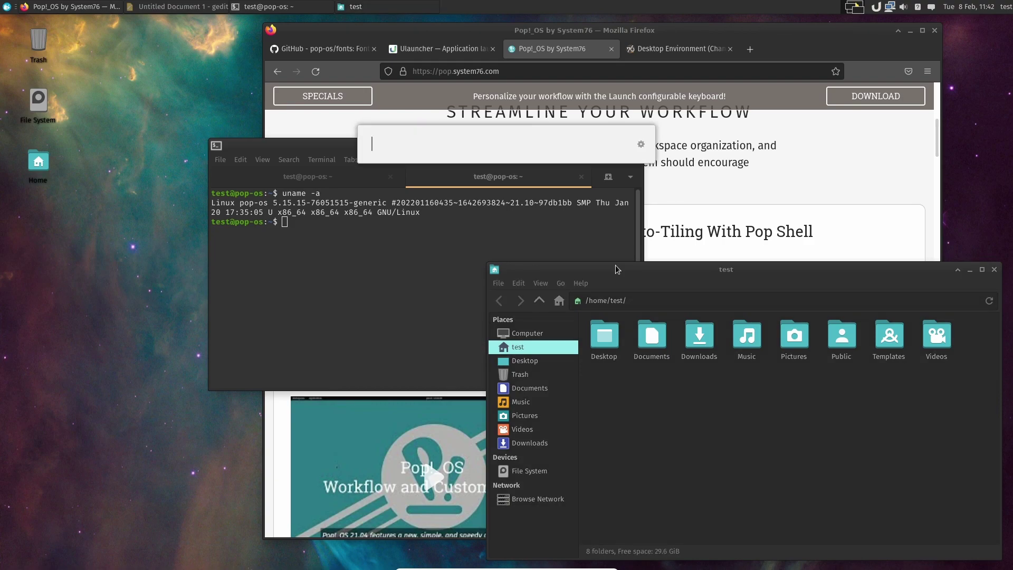
{"action": "type", "text": "t"}
{"action": "key", "text": "Return"}
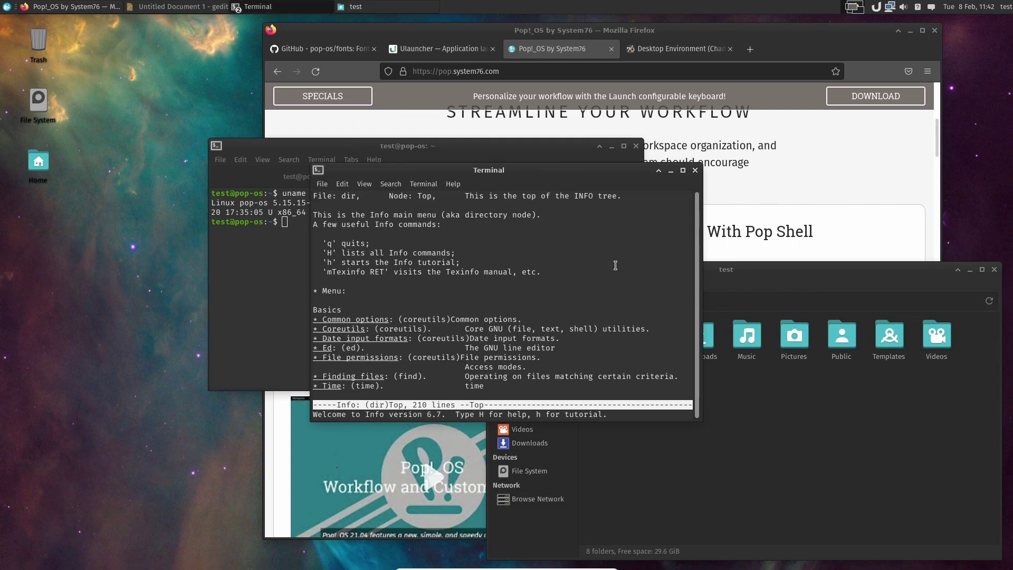
{"action": "left_click", "coordinate": [696, 170]}
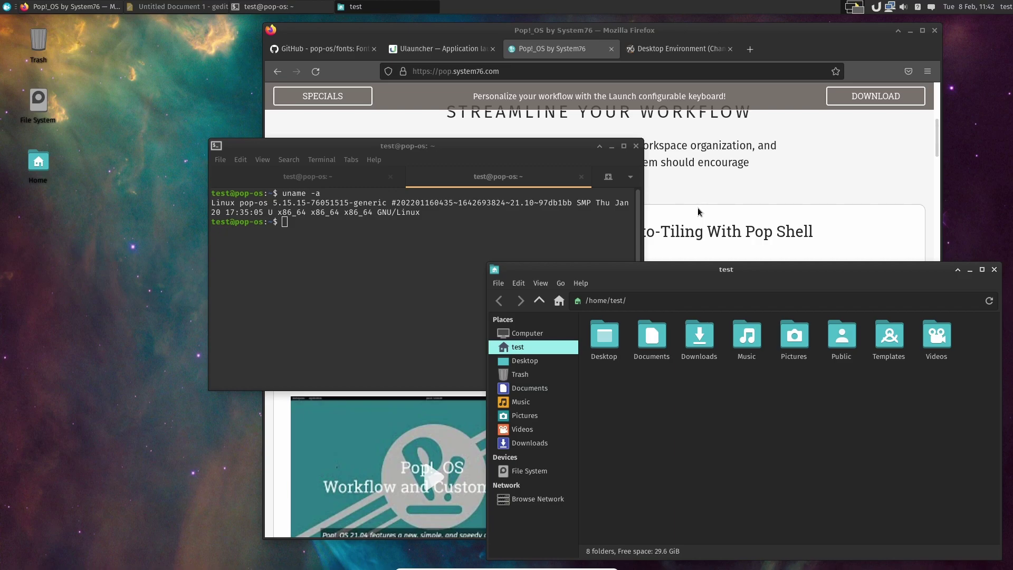
Step: Scroll Firefox to the top of the Pop!_OS page, shift it left, and set the file manager over it
{"action": "left_click", "coordinate": [574, 54]}
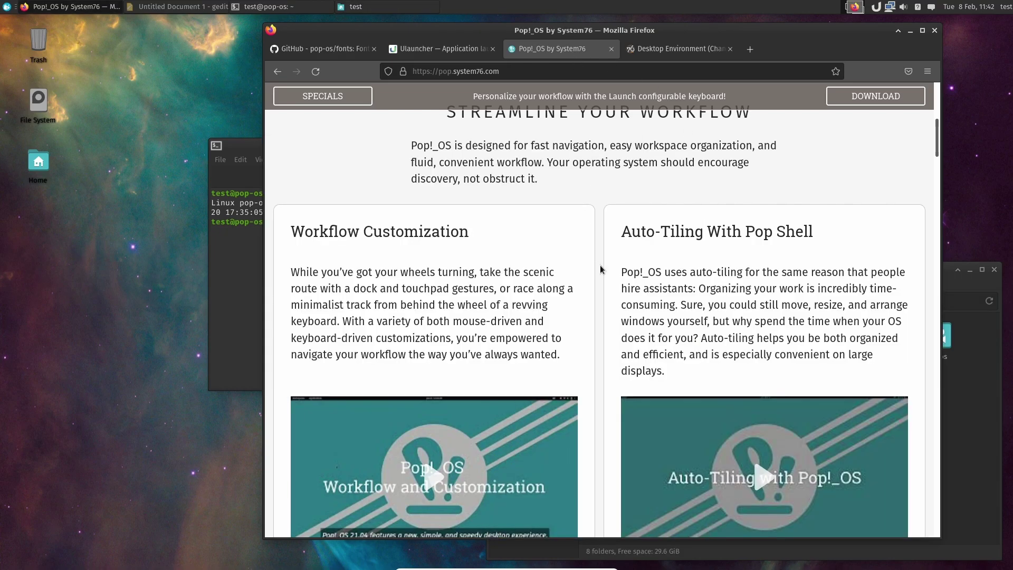
{"action": "scroll", "coordinate": [600, 265], "scroll_direction": "up", "scroll_amount": 3}
{"action": "scroll", "coordinate": [600, 265], "scroll_direction": "up", "scroll_amount": 4}
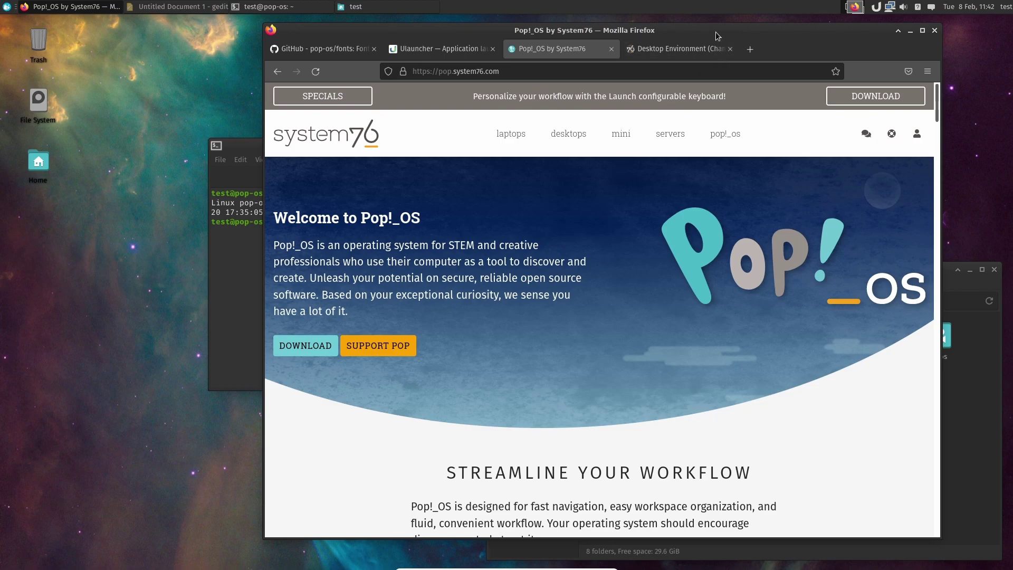
{"action": "left_click_drag", "start_coordinate": [714, 30], "coordinate": [676, 30]}
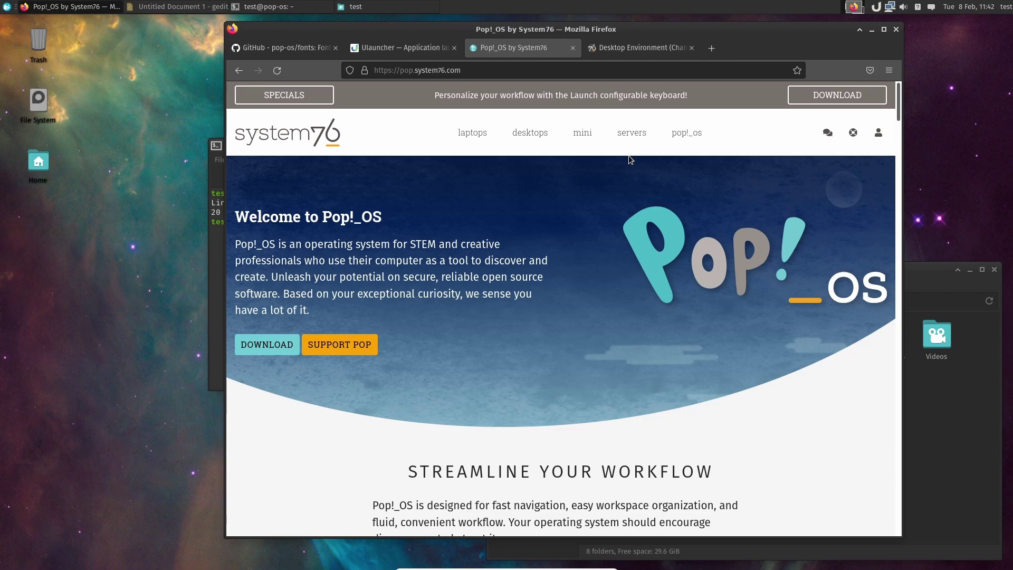
{"action": "left_click_drag", "start_coordinate": [909, 266], "coordinate": [832, 232]}
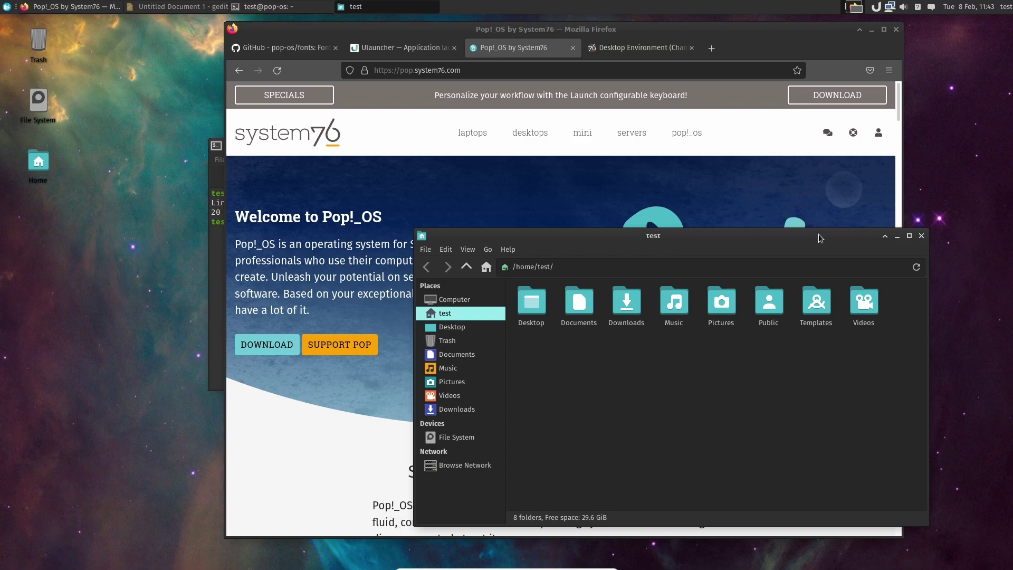
{"action": "left_click_drag", "start_coordinate": [819, 238], "coordinate": [833, 205]}
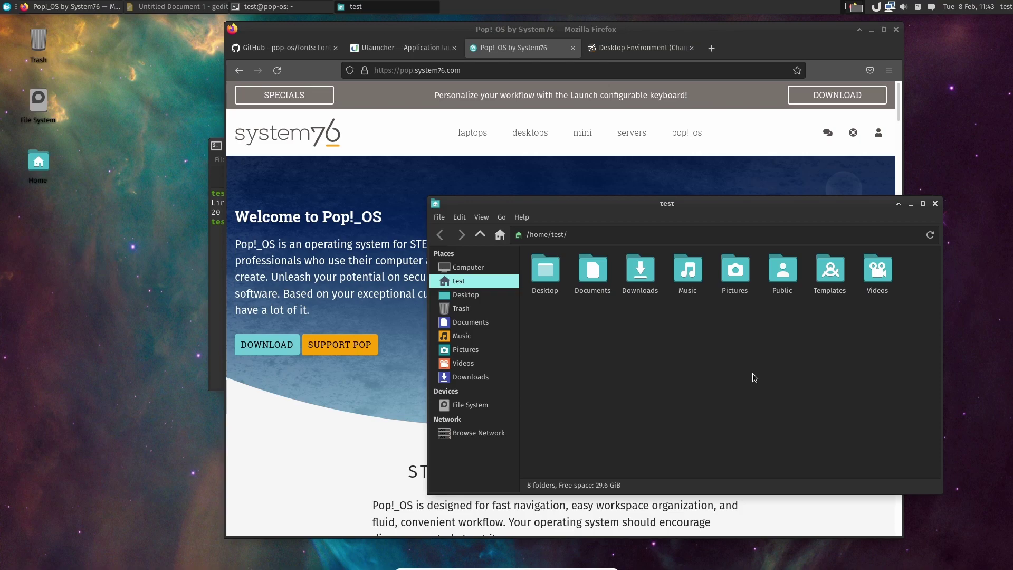
Step: In a new tab, search 'manjaro' and open the official Manjaro website
{"action": "left_click", "coordinate": [712, 49]}
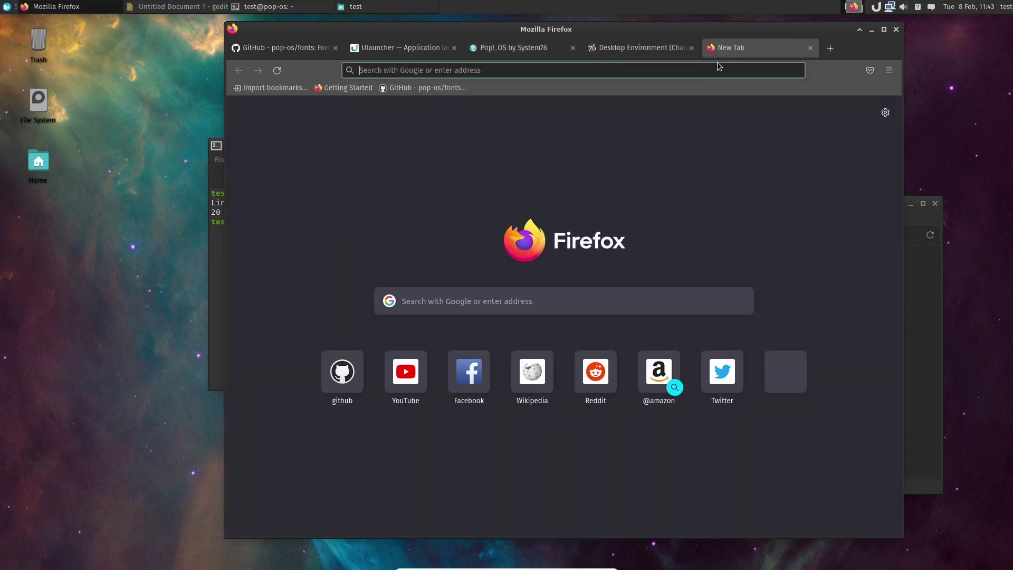
{"action": "type", "text": "manjaro"}
{"action": "key", "text": "Return"}
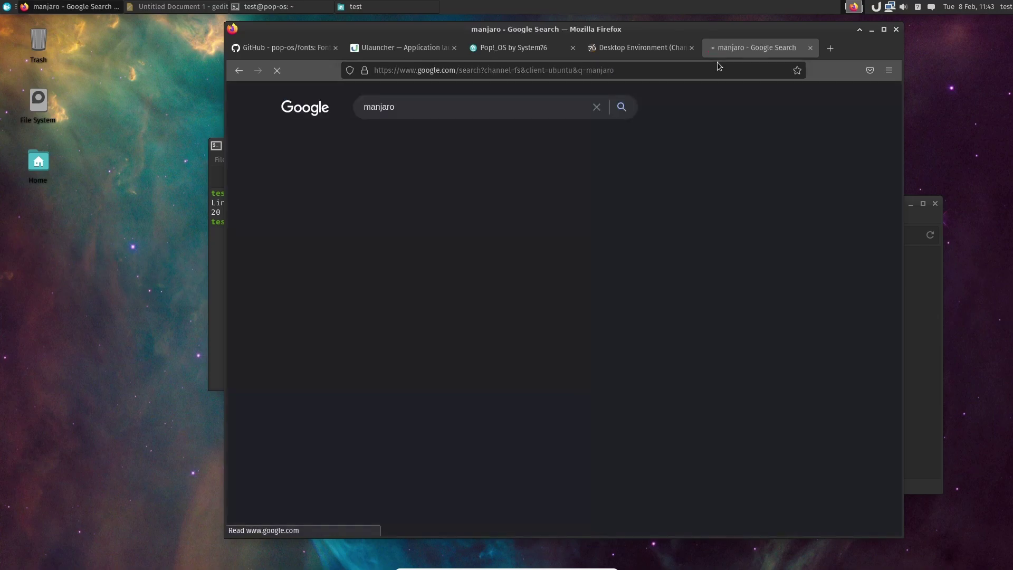
{"action": "left_click", "coordinate": [399, 226]}
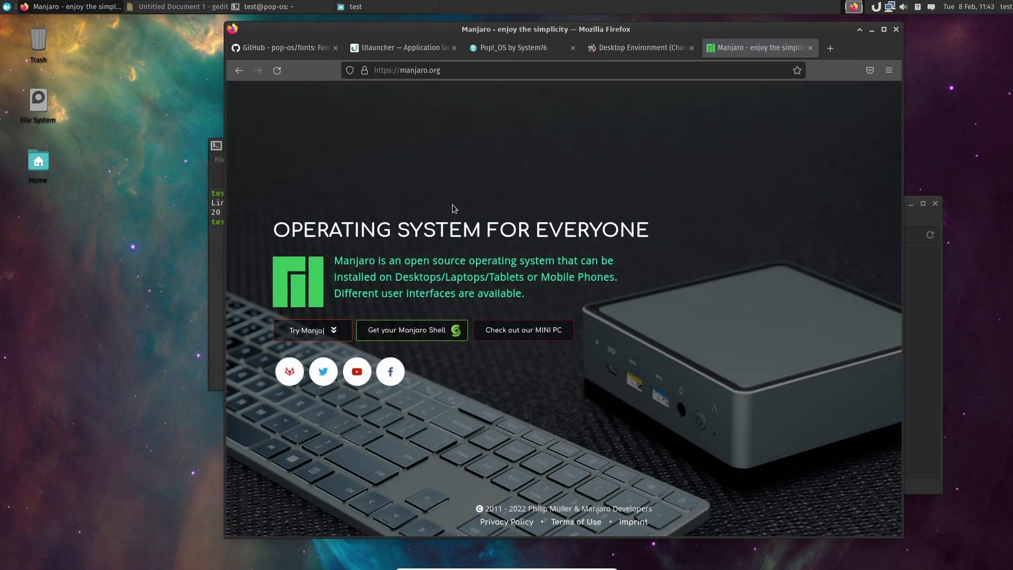
Step: Browse the Editions > Community list on Manjaro's download page, then return to the Desktop Environment article
{"action": "left_click", "coordinate": [328, 322]}
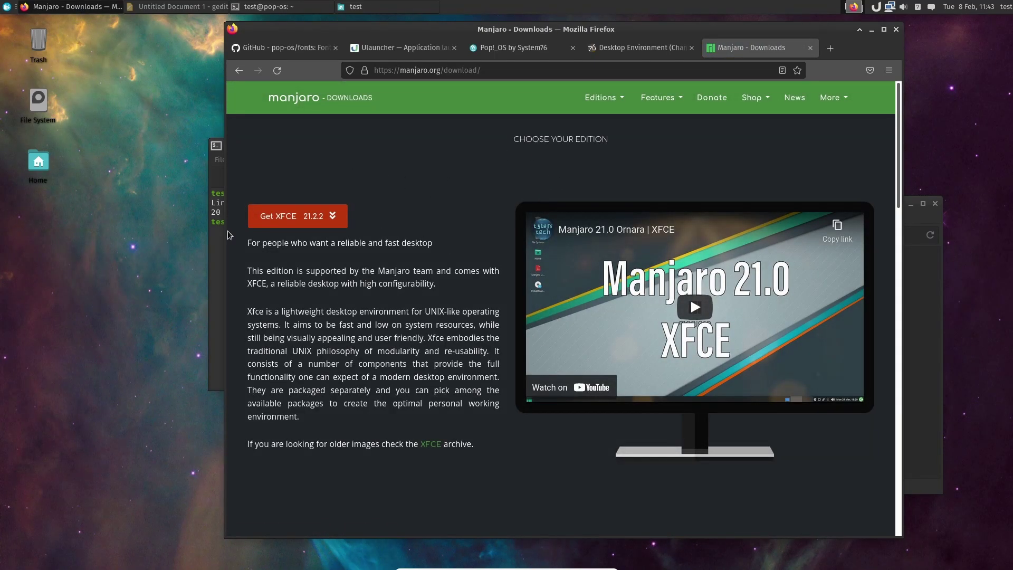
{"action": "left_click", "coordinate": [608, 105]}
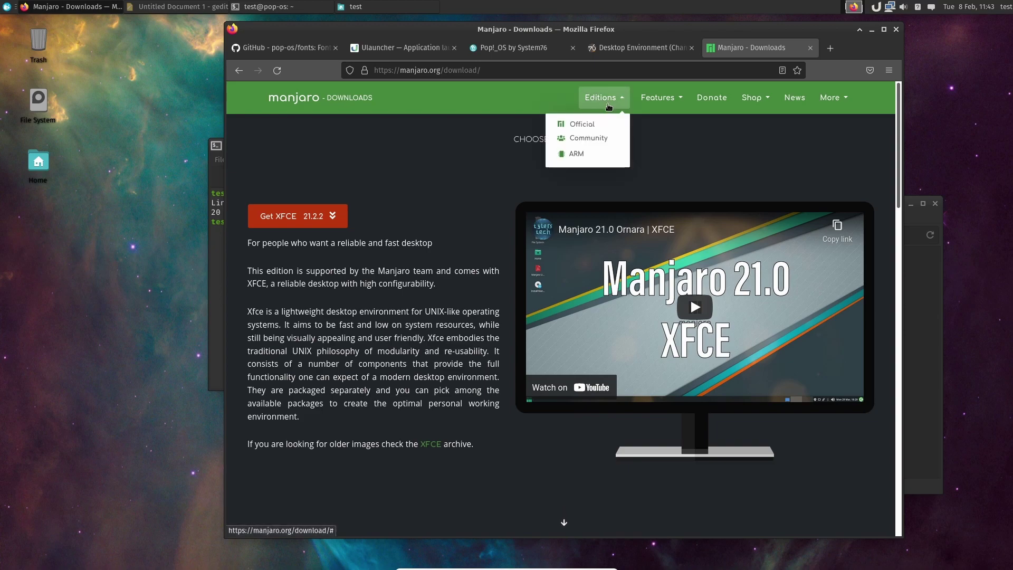
{"action": "mouse_move", "coordinate": [592, 139]}
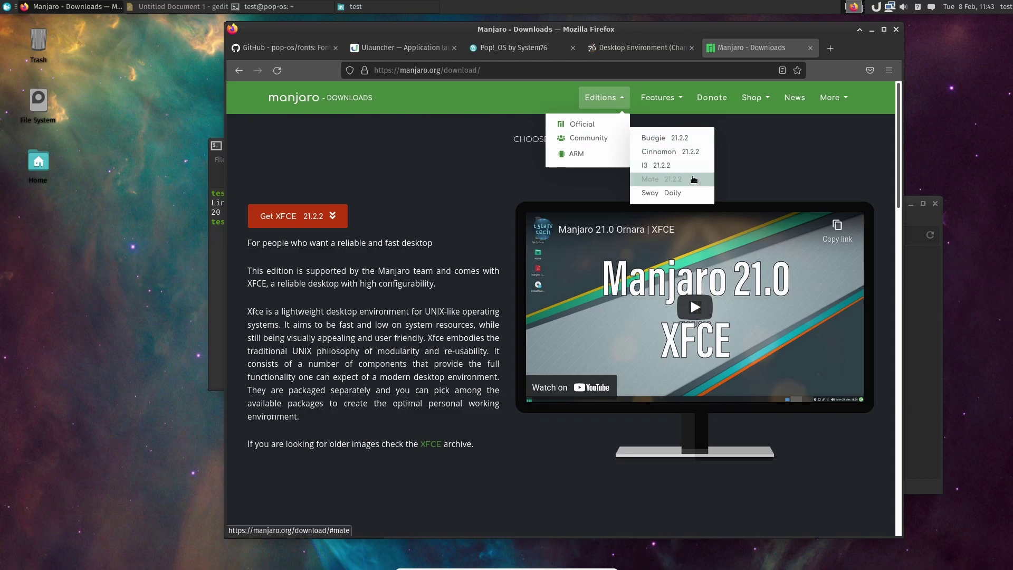
{"action": "left_click", "coordinate": [632, 49]}
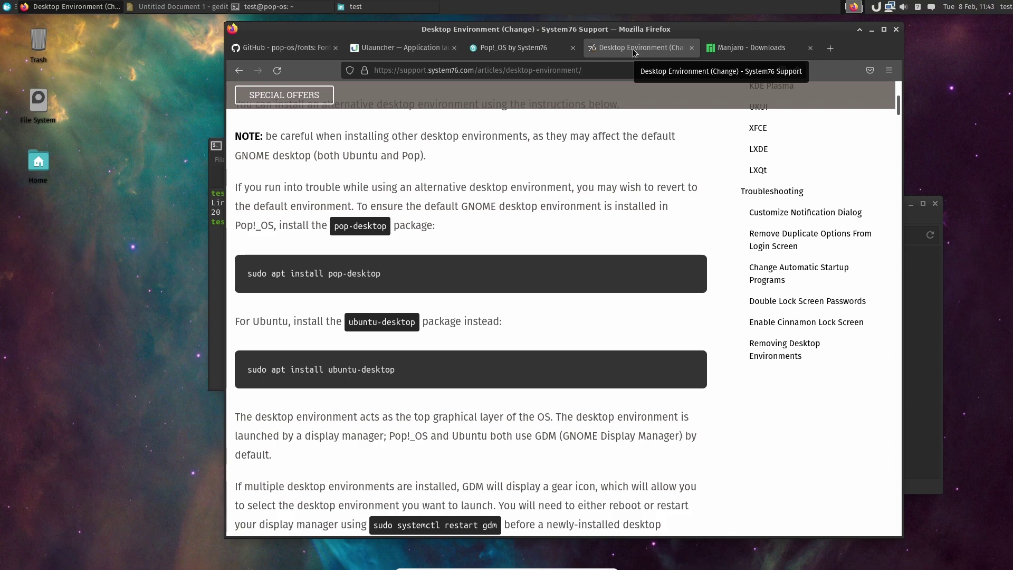
Step: Compare the Manjaro Downloads and Desktop Environment tabs twice, then raise gedit's Untitled Document 1
{"action": "left_click", "coordinate": [751, 39]}
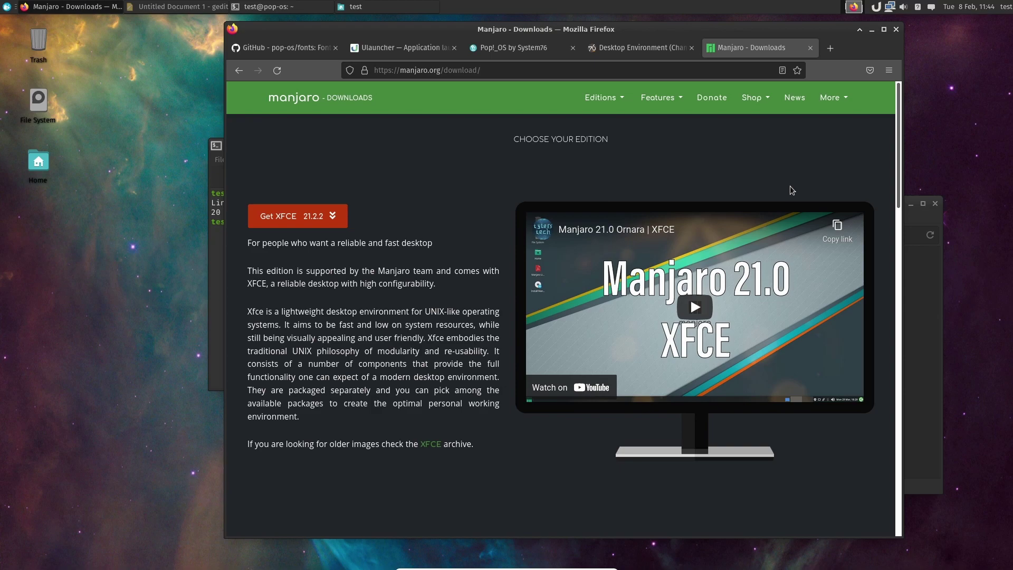
{"action": "left_click", "coordinate": [644, 47]}
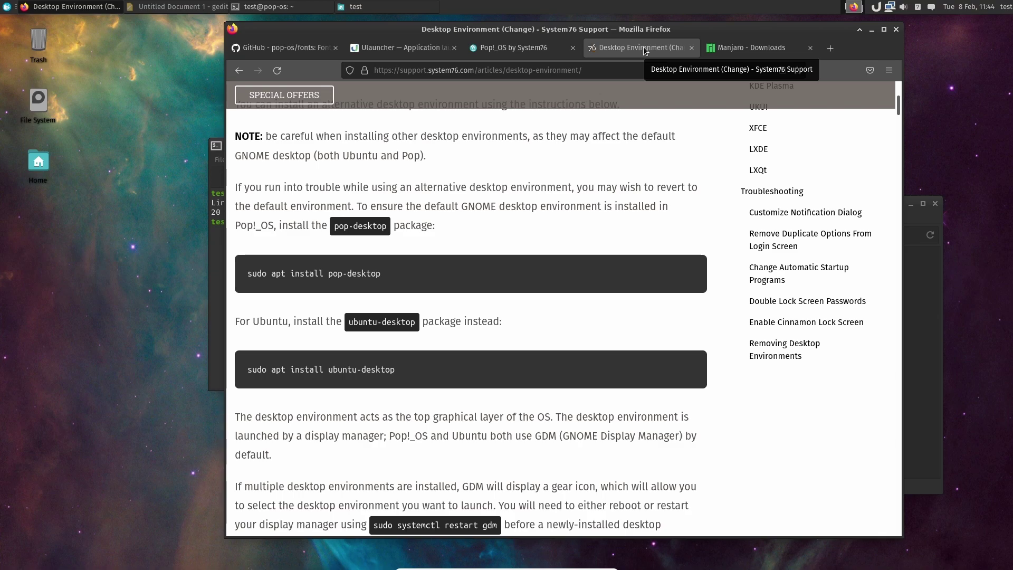
{"action": "key", "text": "ctrl+Tab"}
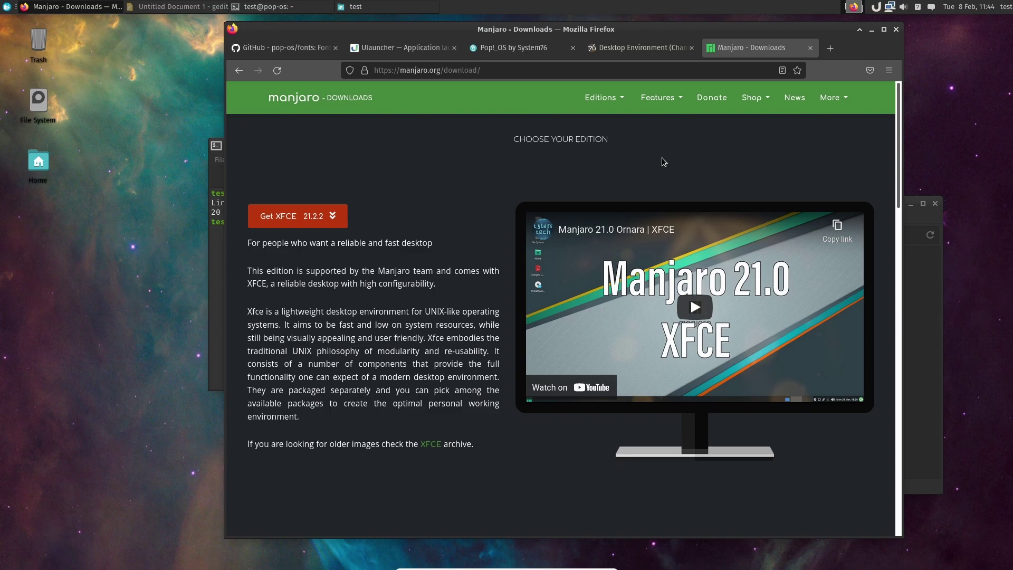
{"action": "left_click", "coordinate": [626, 51]}
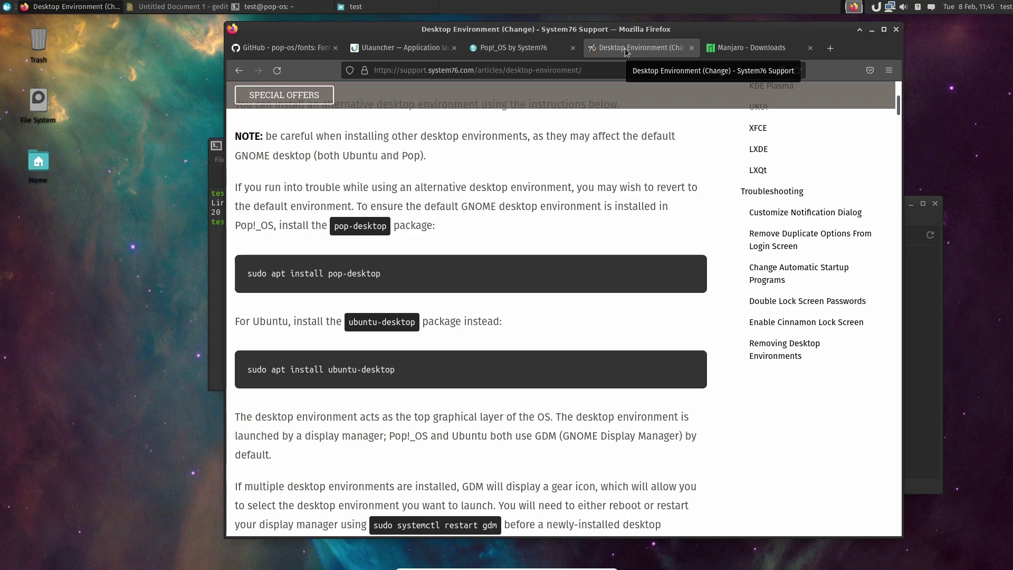
{"action": "left_click", "coordinate": [131, 7]}
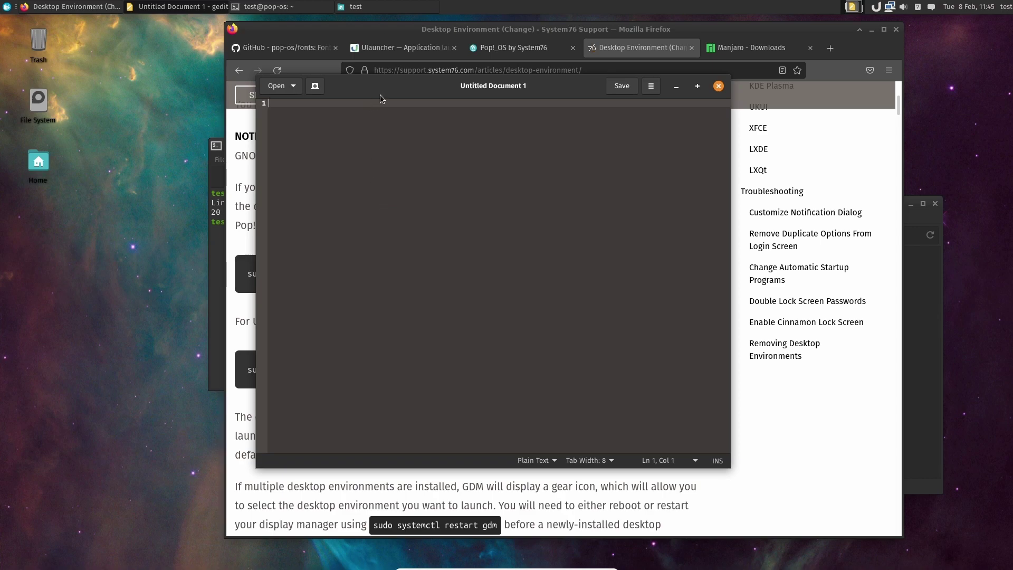
{"action": "left_click_drag", "start_coordinate": [374, 89], "coordinate": [261, 92]}
{"action": "left_click_drag", "start_coordinate": [402, 29], "coordinate": [413, 30]}
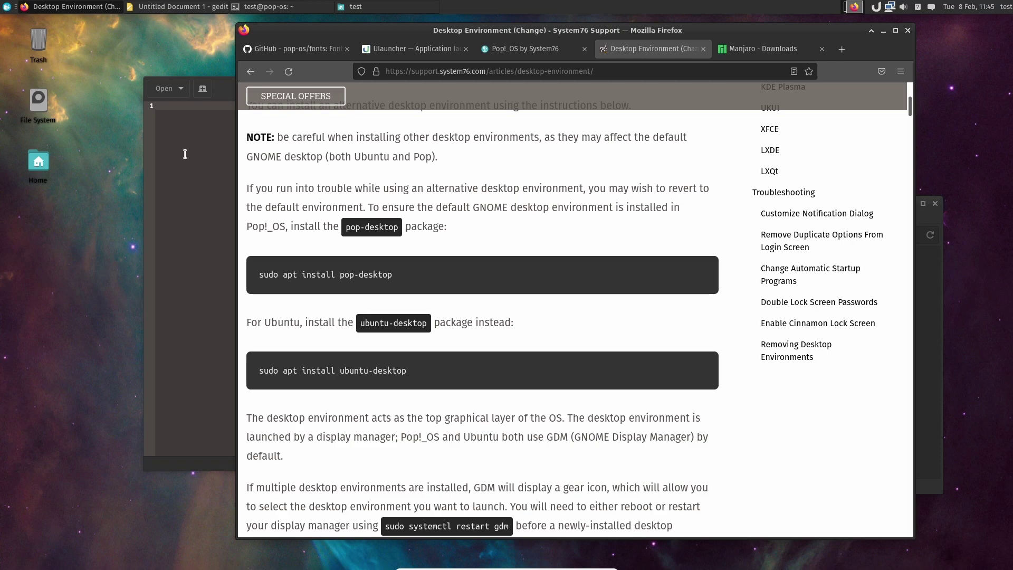
{"action": "left_click", "coordinate": [224, 96]}
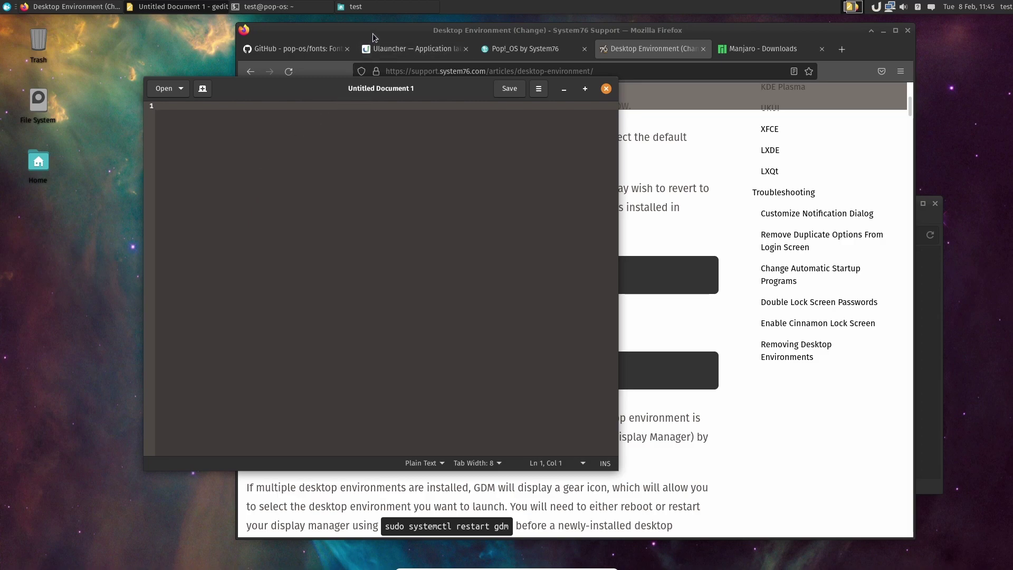
{"action": "left_click_drag", "start_coordinate": [373, 34], "coordinate": [402, 42]}
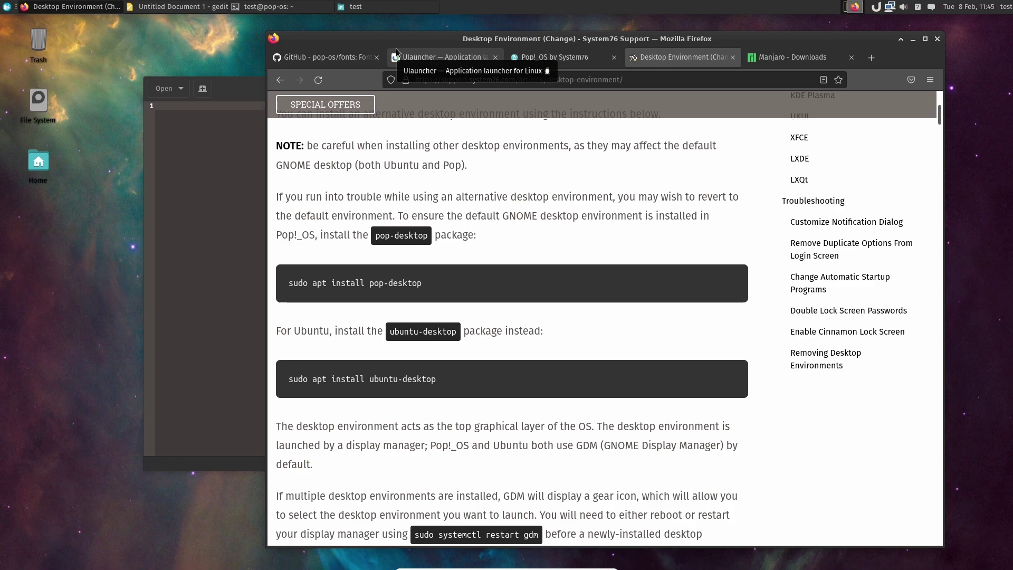
Step: Launch Pop!_Shop from the Whisker Menu's System category
{"action": "left_click", "coordinate": [2, 5]}
{"action": "left_click", "coordinate": [3, 5]}
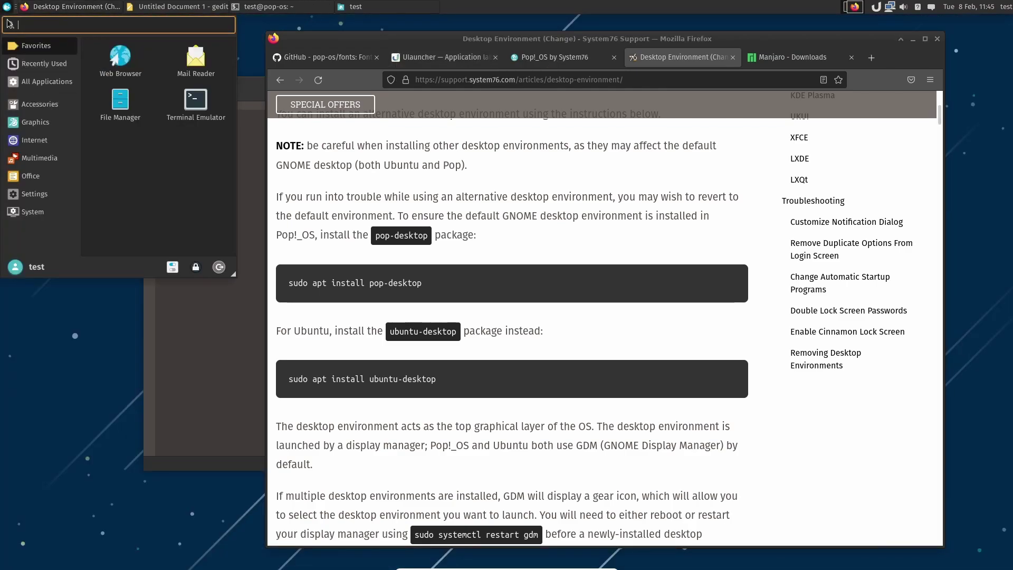
{"action": "left_click", "coordinate": [45, 214]}
{"action": "left_click", "coordinate": [193, 122]}
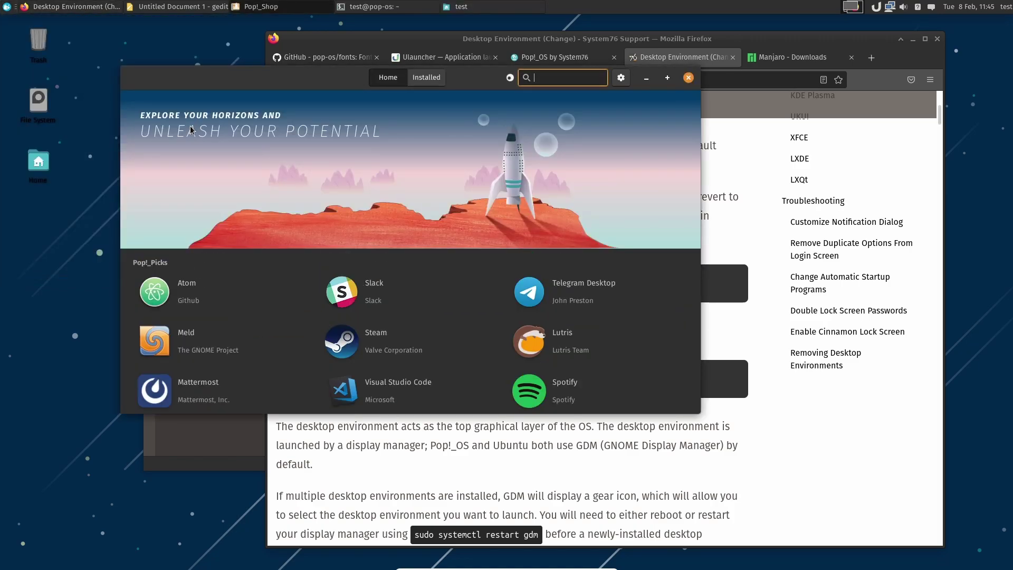
Step: Raise and enlarge the Pop!_Shop window, then scroll through its Pop!_Picks and Categories
{"action": "left_click_drag", "start_coordinate": [209, 75], "coordinate": [206, 52]}
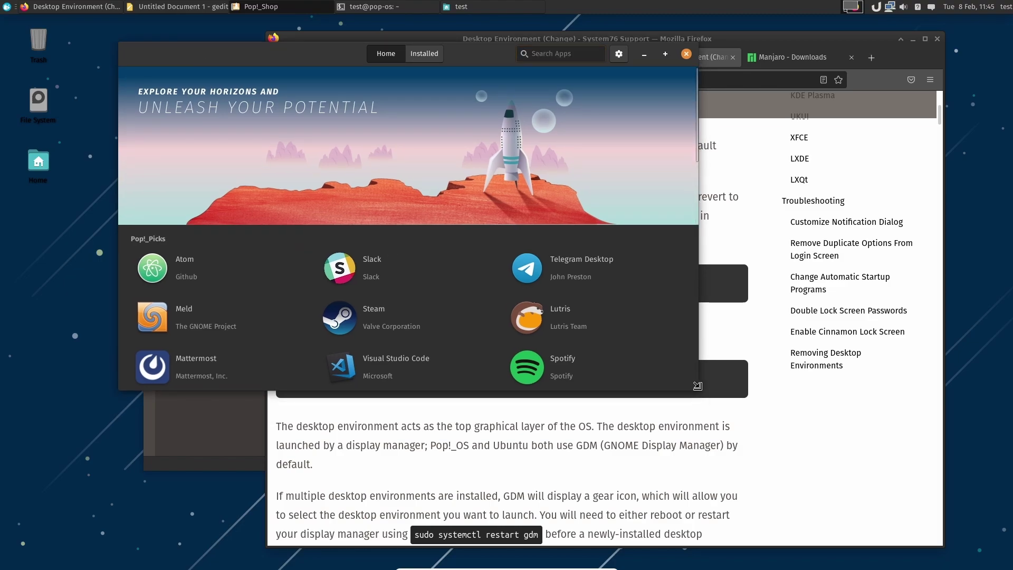
{"action": "left_click_drag", "start_coordinate": [698, 389], "coordinate": [872, 520]}
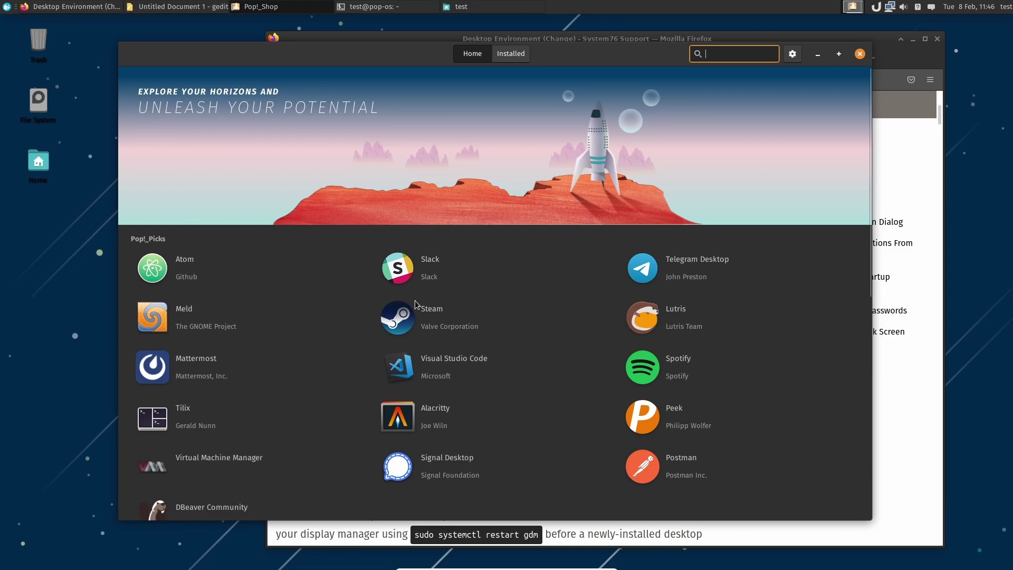
{"action": "scroll", "coordinate": [414, 300], "scroll_direction": "down", "scroll_amount": 8}
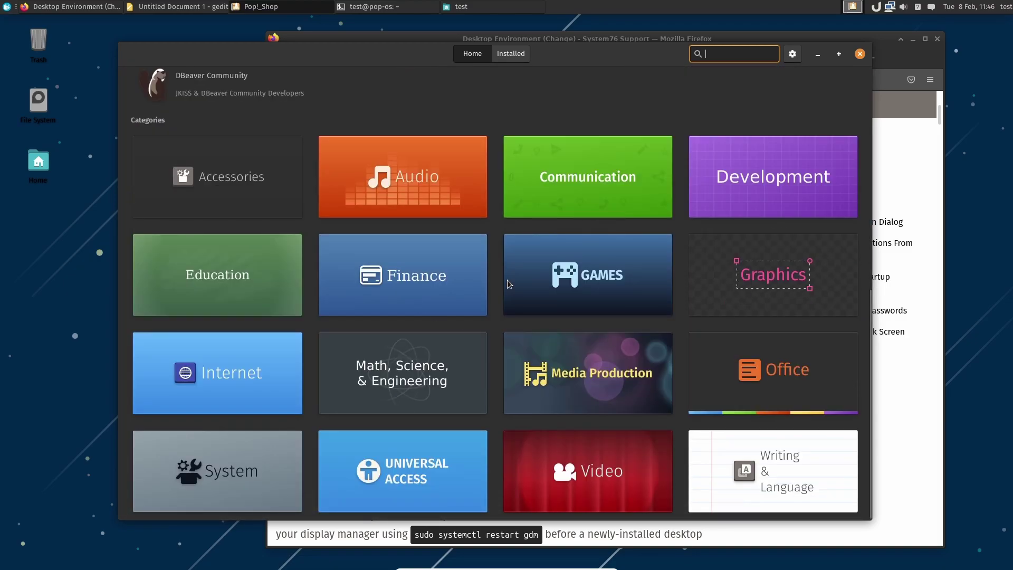
{"action": "scroll", "coordinate": [557, 300], "scroll_direction": "up", "scroll_amount": 5}
{"action": "scroll", "coordinate": [558, 300], "scroll_direction": "up", "scroll_amount": 4}
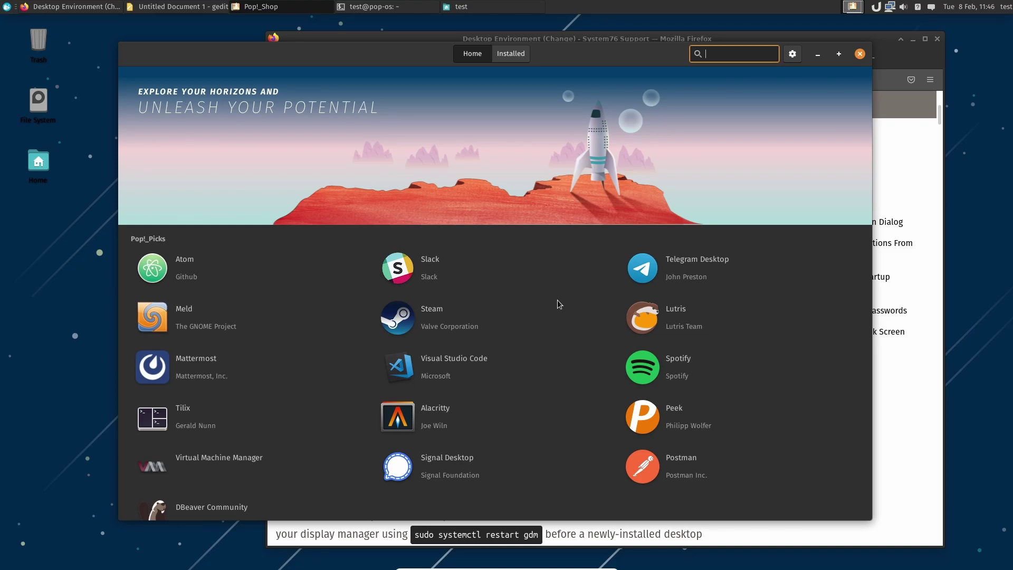
Step: Bring Firefox forward on the Manjaro Downloads tab and review its Official and Community editions
{"action": "left_click", "coordinate": [558, 36]}
{"action": "scroll", "coordinate": [607, 207], "scroll_direction": "up", "scroll_amount": 5}
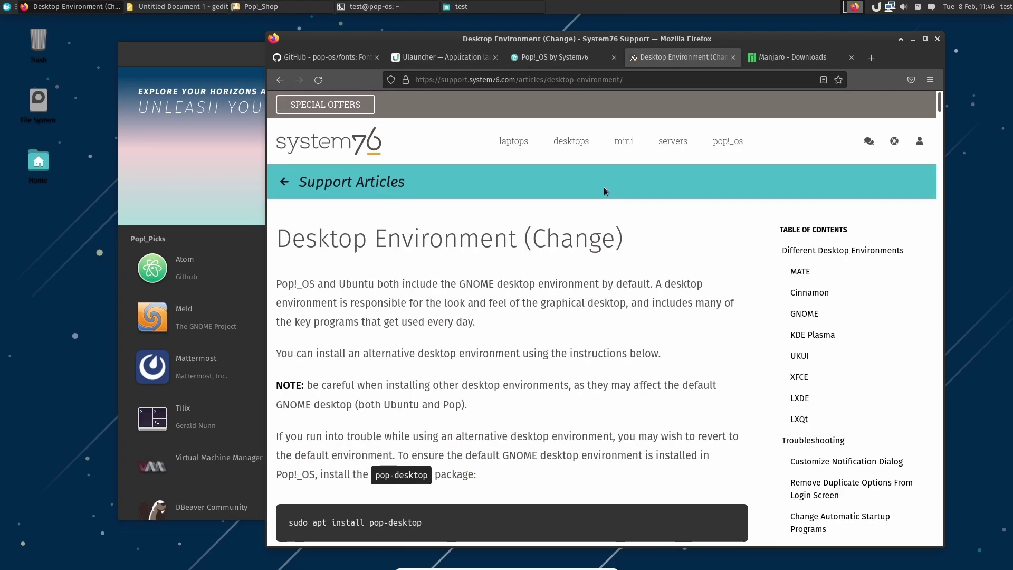
{"action": "left_click", "coordinate": [576, 58]}
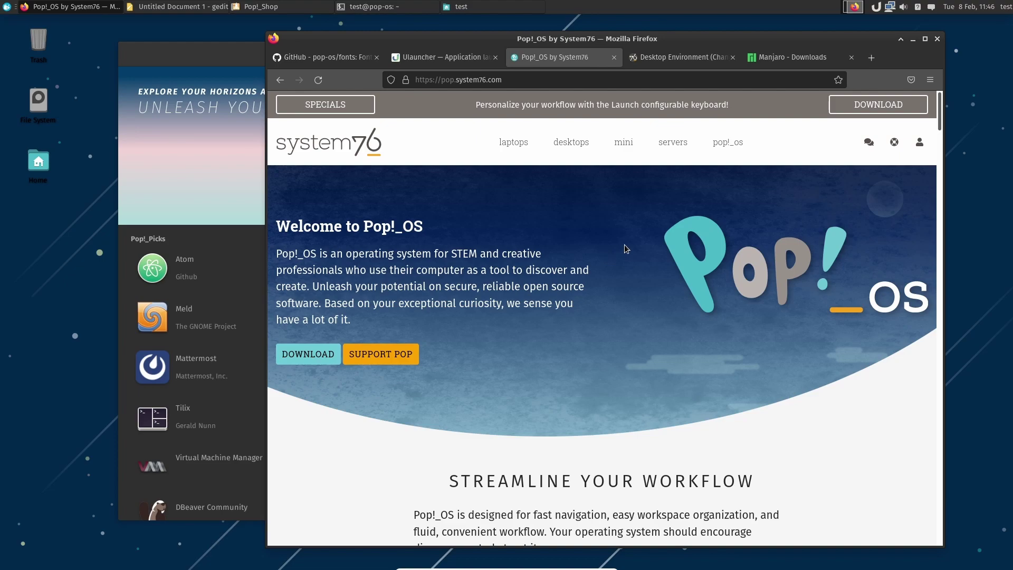
{"action": "left_click", "coordinate": [805, 59]}
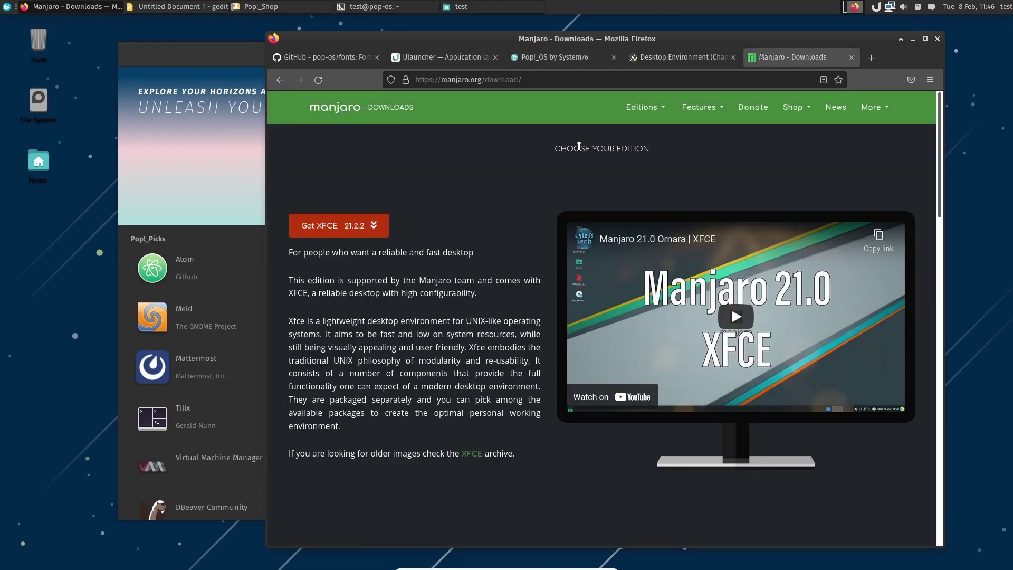
{"action": "left_click", "coordinate": [632, 116]}
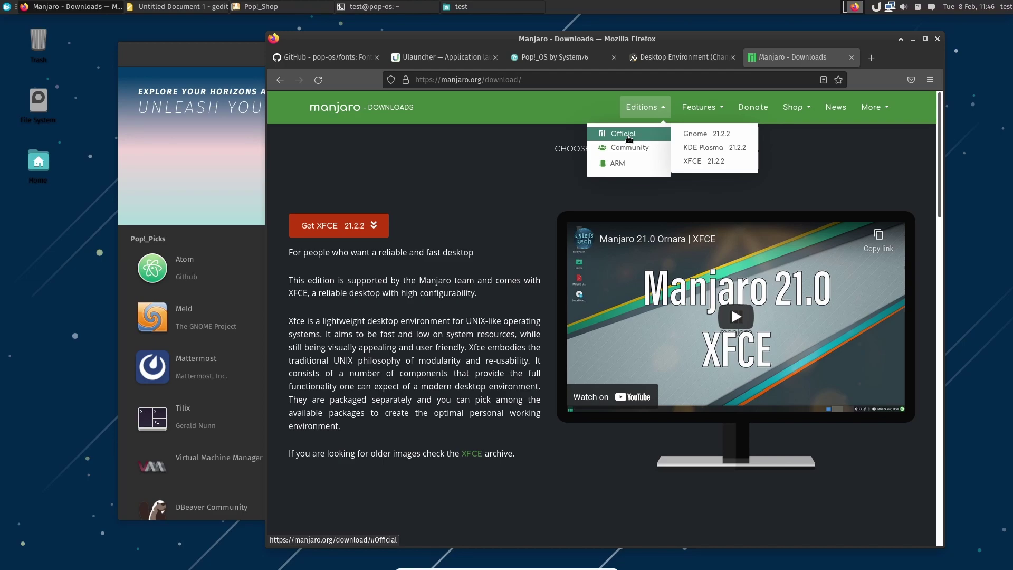
{"action": "mouse_move", "coordinate": [650, 152]}
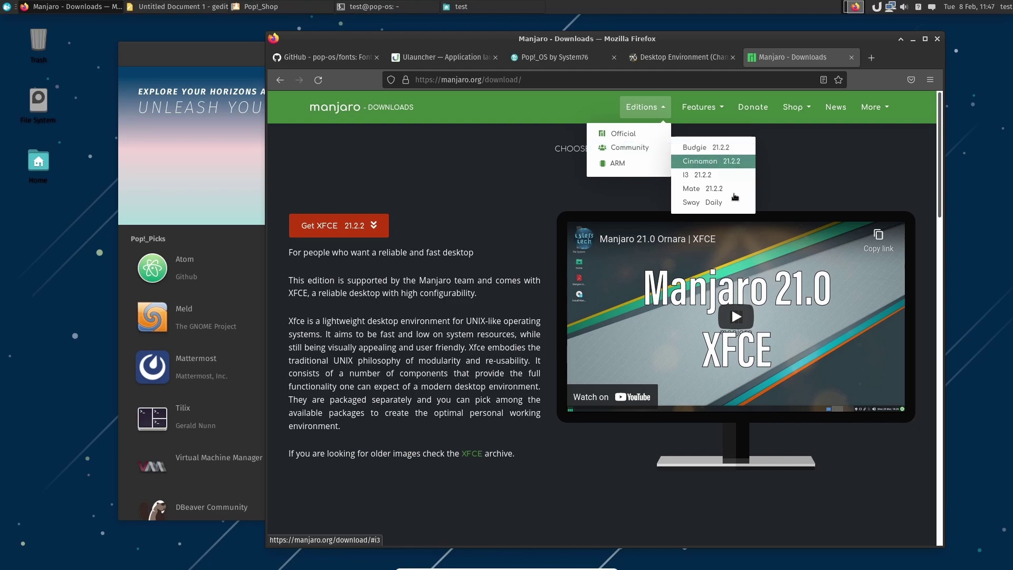
{"action": "left_click", "coordinate": [807, 187]}
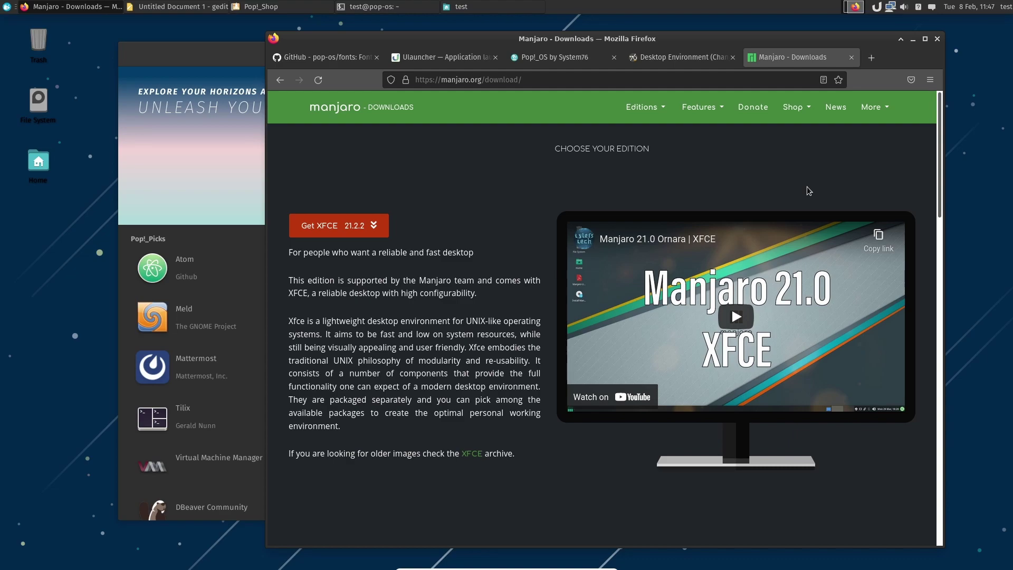
Step: Open xfce-in.sh from Thunar's Downloads folder in the text editor
{"action": "left_click", "coordinate": [560, 62]}
{"action": "key", "text": "alt+Tab"}
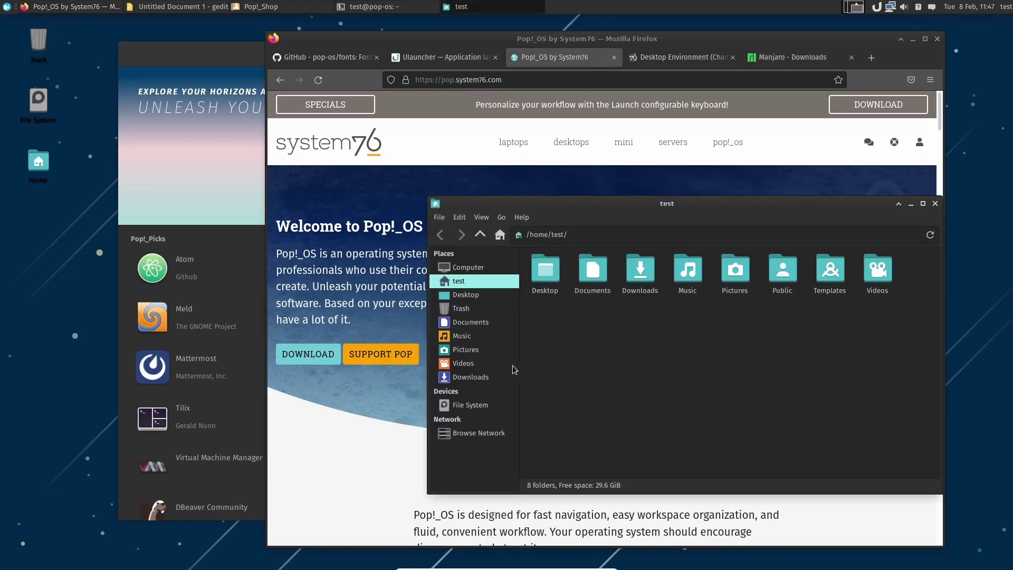
{"action": "left_click", "coordinate": [466, 323]}
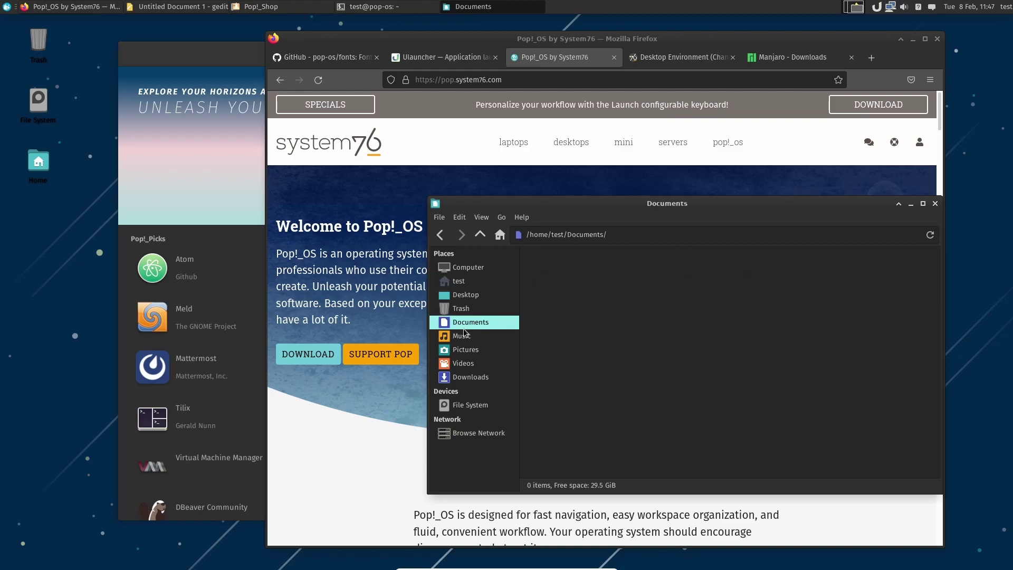
{"action": "left_click", "coordinate": [465, 378]}
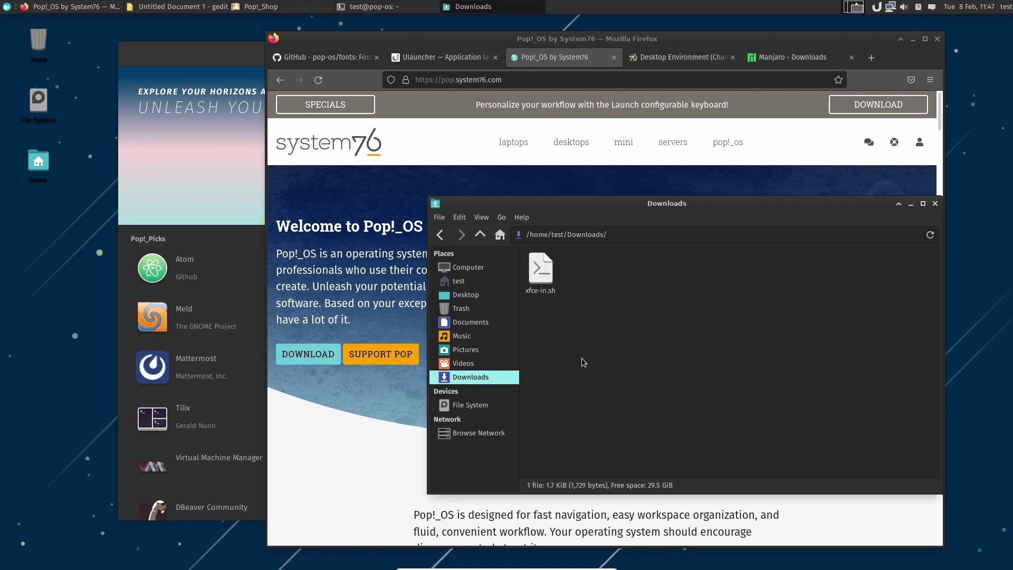
{"action": "double_click", "coordinate": [541, 280]}
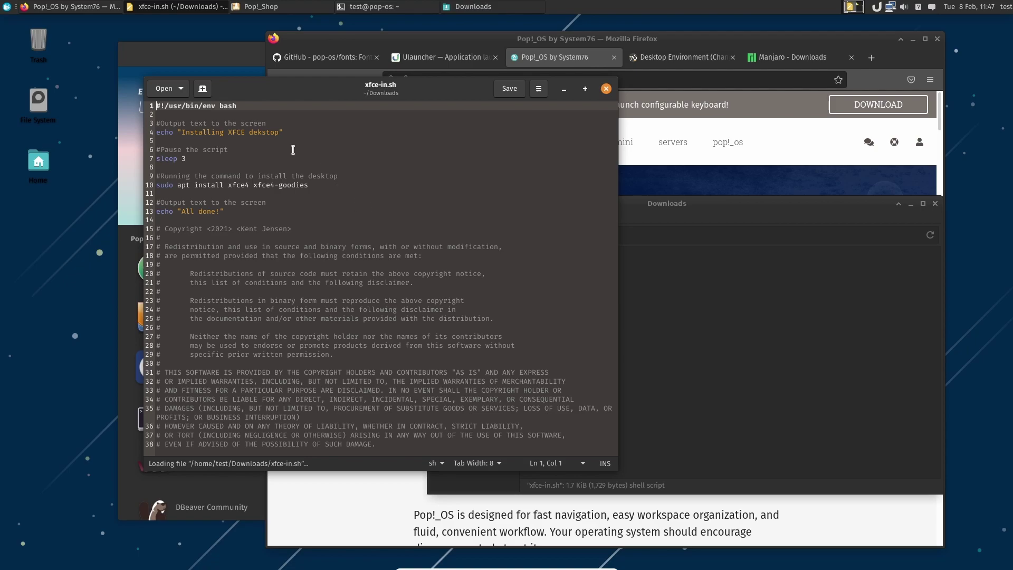
Step: Launch Image Viewer via Ulauncher with 'i', close it, then show the Manjaro Downloads tab
{"action": "left_click", "coordinate": [689, 55]}
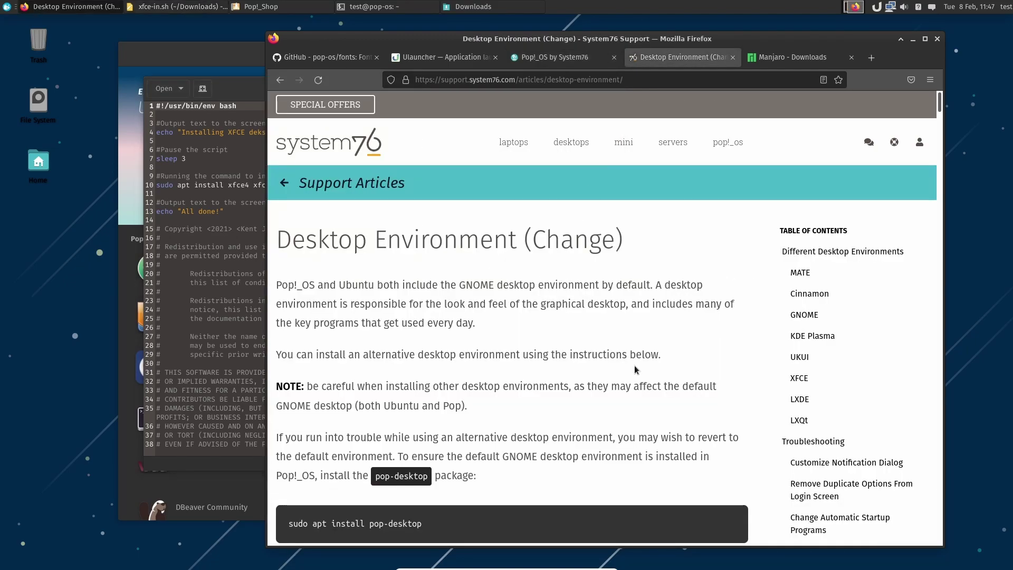
{"action": "scroll", "coordinate": [648, 341], "scroll_direction": "down", "scroll_amount": 15}
{"action": "key", "text": "ctrl+space"}
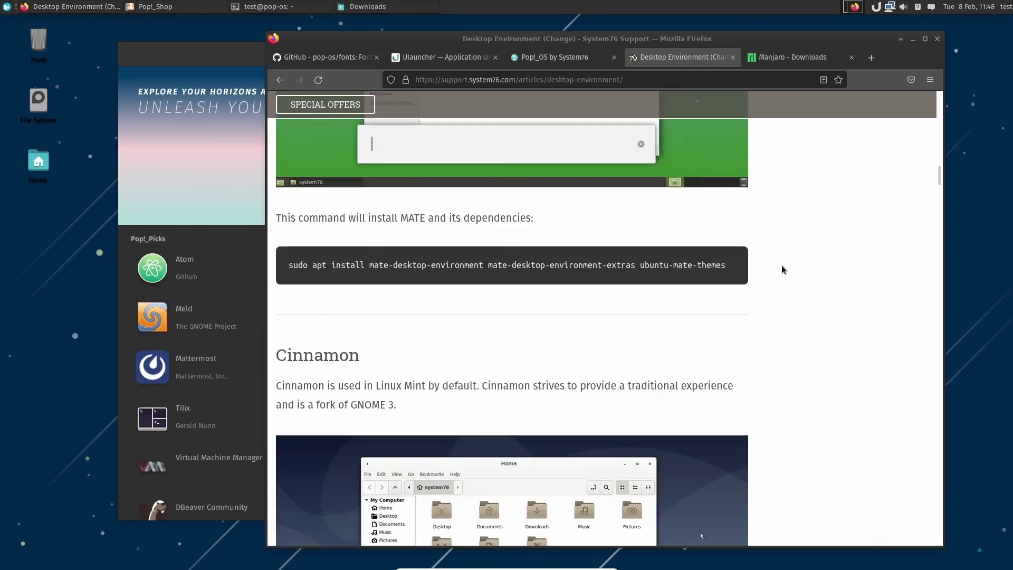
{"action": "type", "text": "i"}
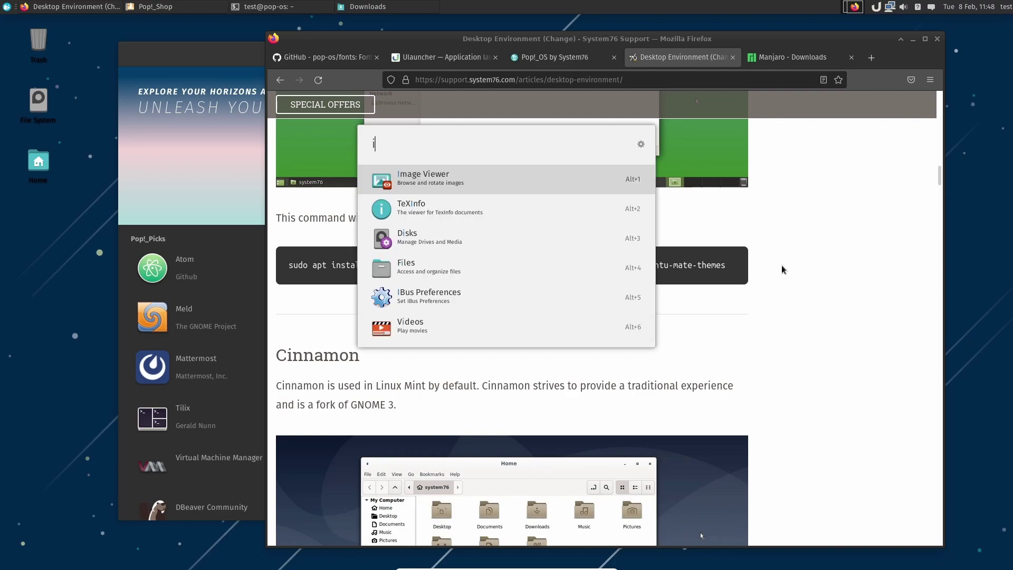
{"action": "key", "text": "Return"}
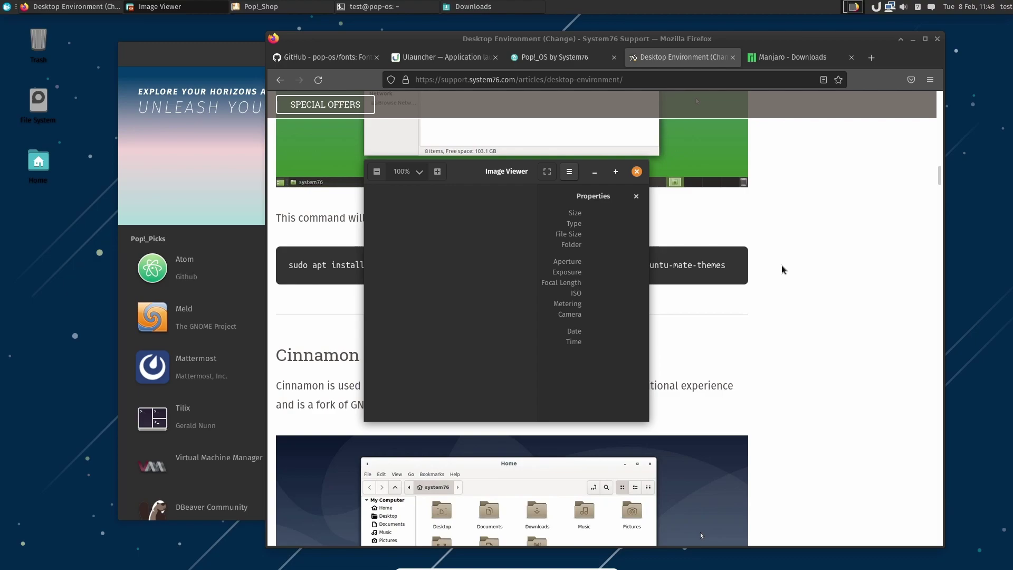
{"action": "left_click", "coordinate": [638, 171]}
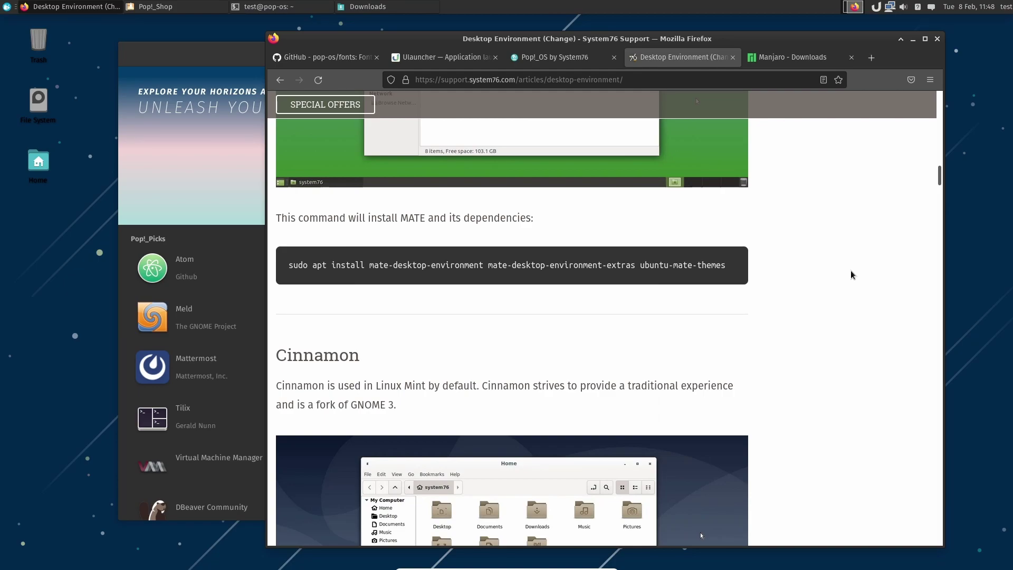
{"action": "left_click", "coordinate": [792, 65]}
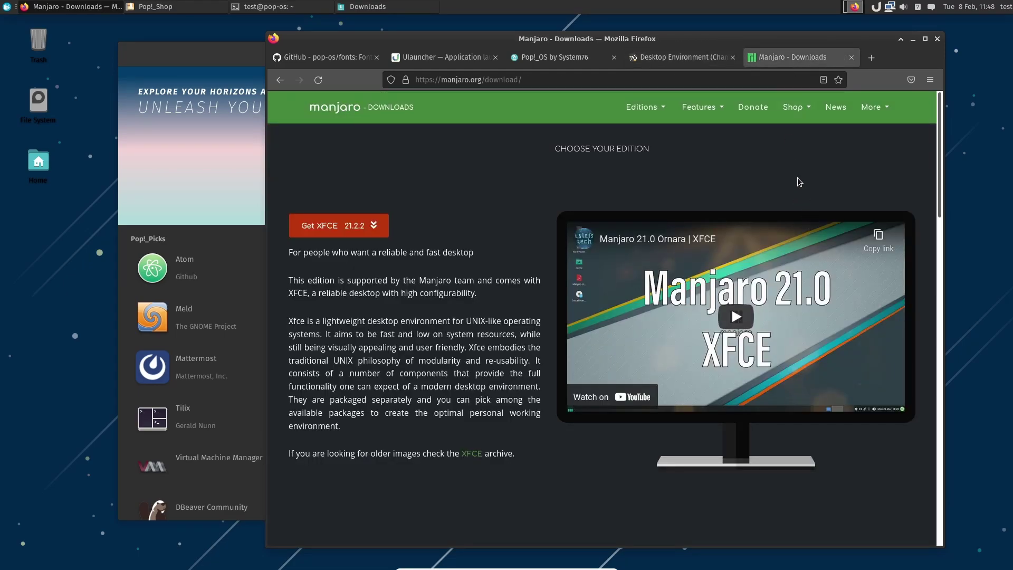